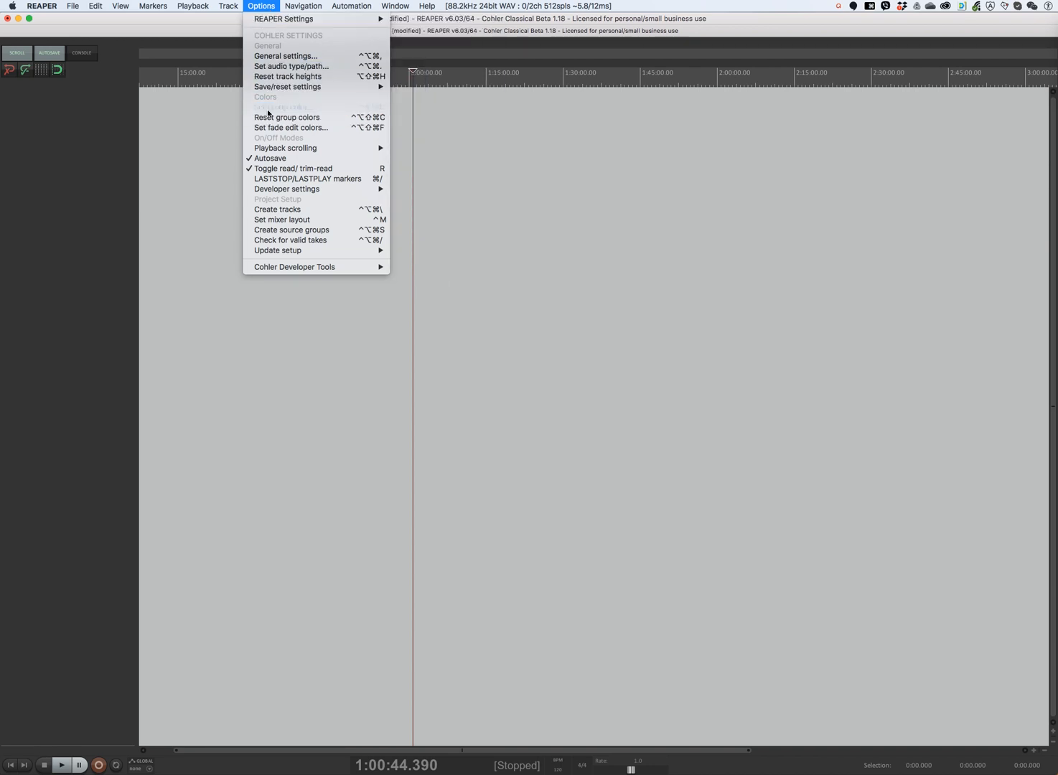
Set the media type to wav with the Audio Files folder as media directory, and create the destination tracks
{"action": "left_click", "coordinate": [268, 65]}
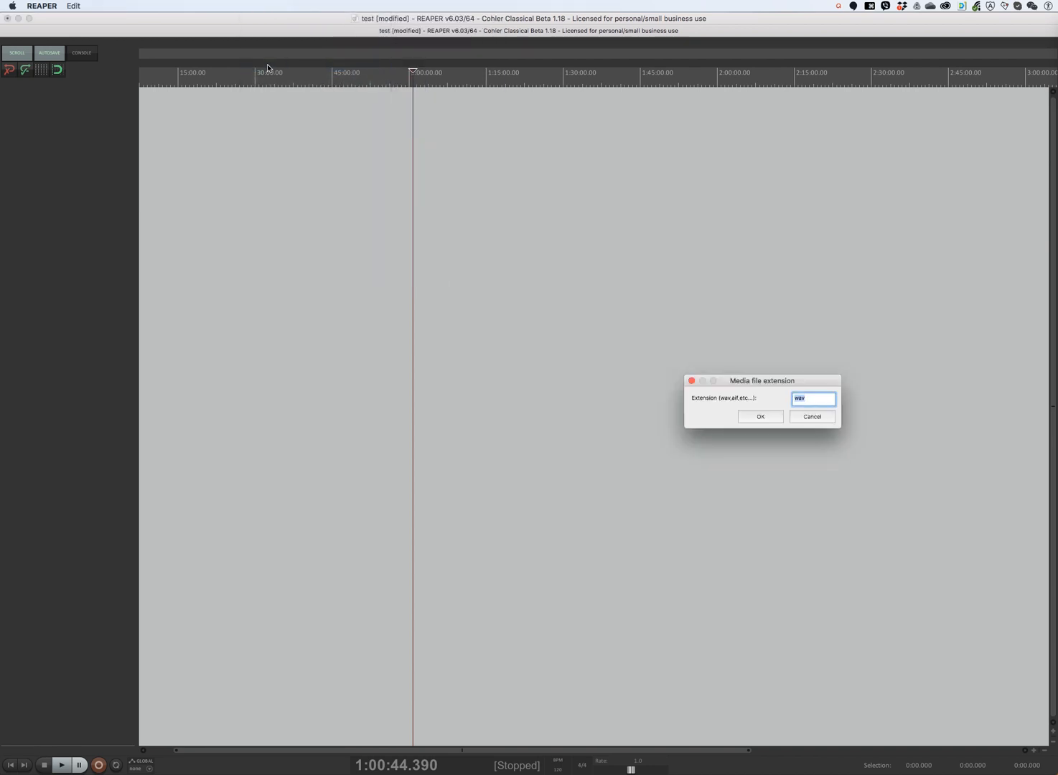
{"action": "key", "text": "Return"}
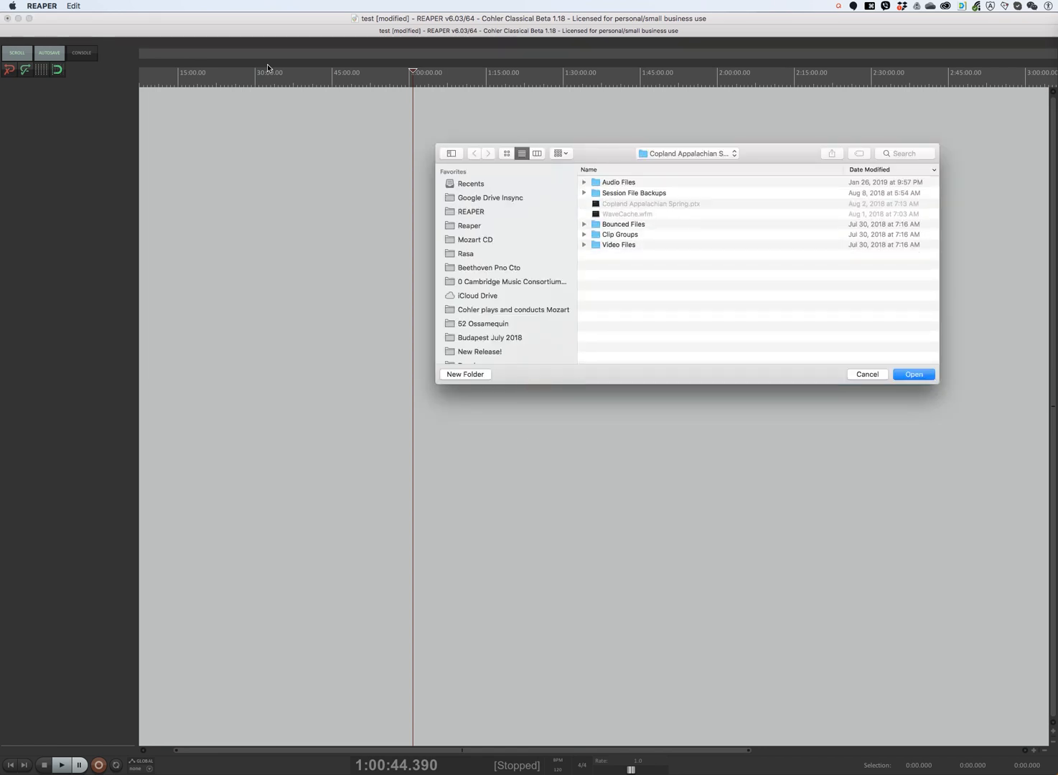
{"action": "key", "text": "Down"}
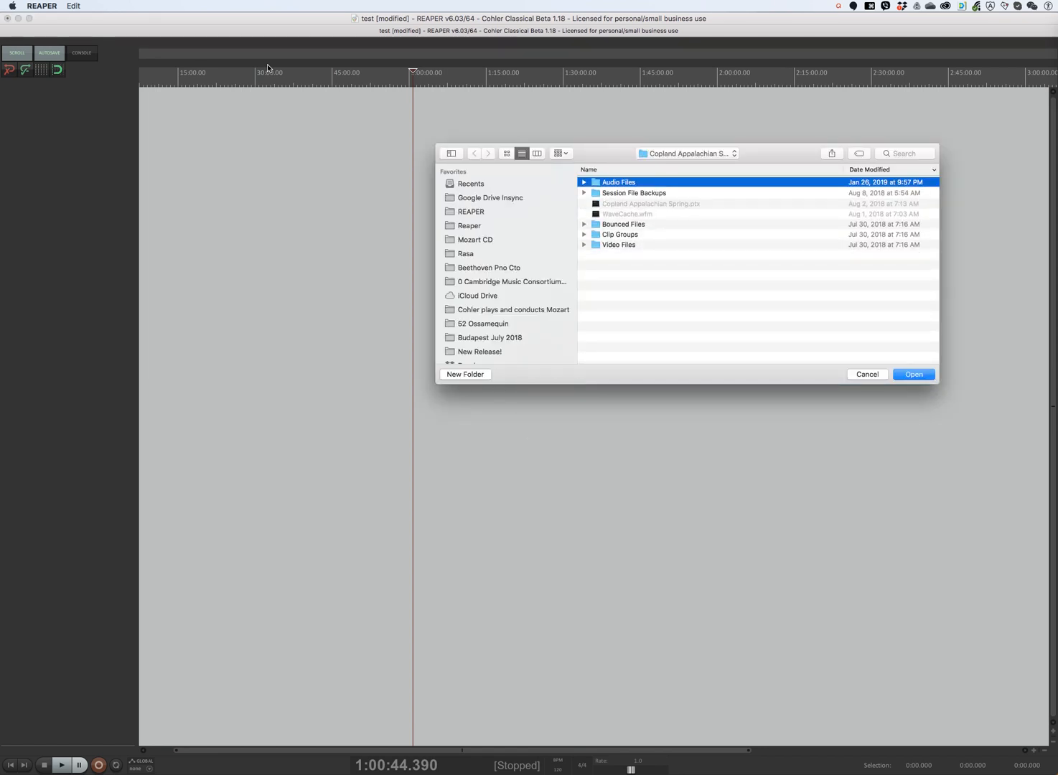
{"action": "key", "text": "Return"}
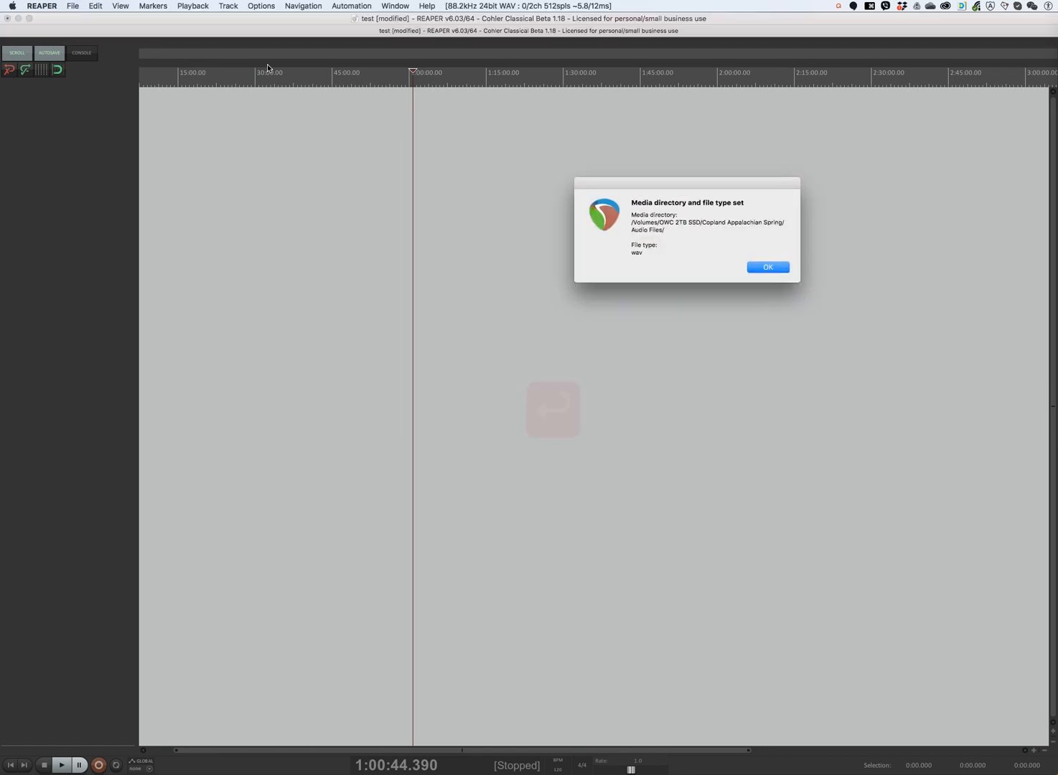
{"action": "key", "text": "Return"}
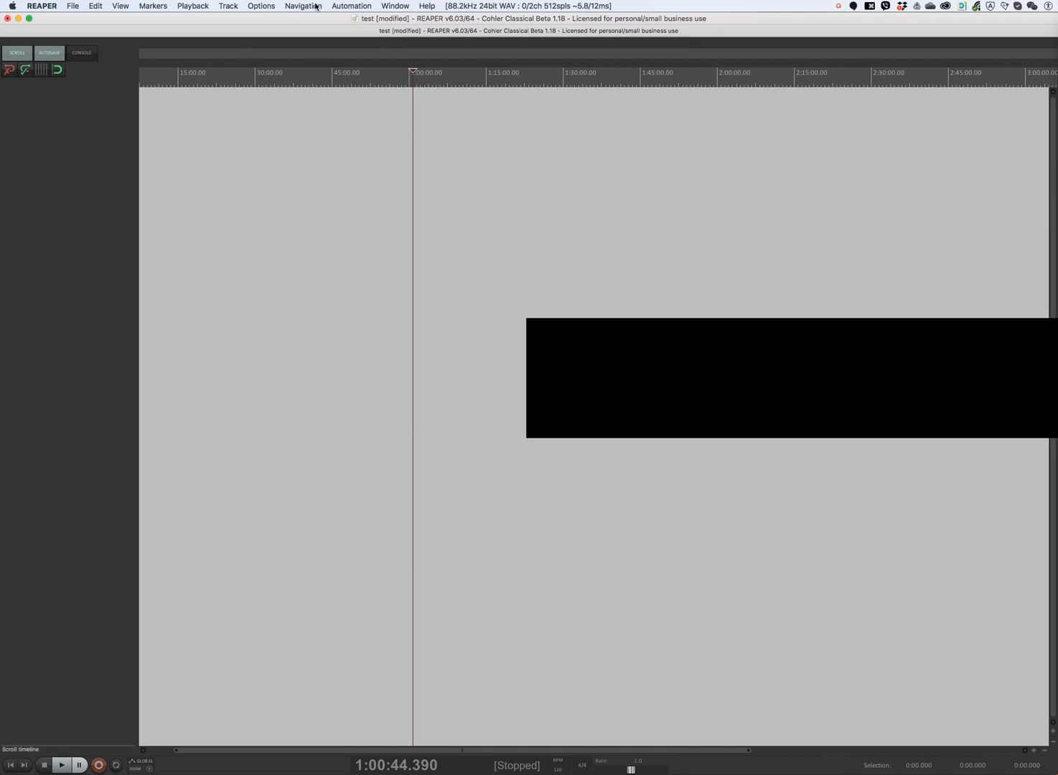
{"action": "left_click", "coordinate": [263, 6]}
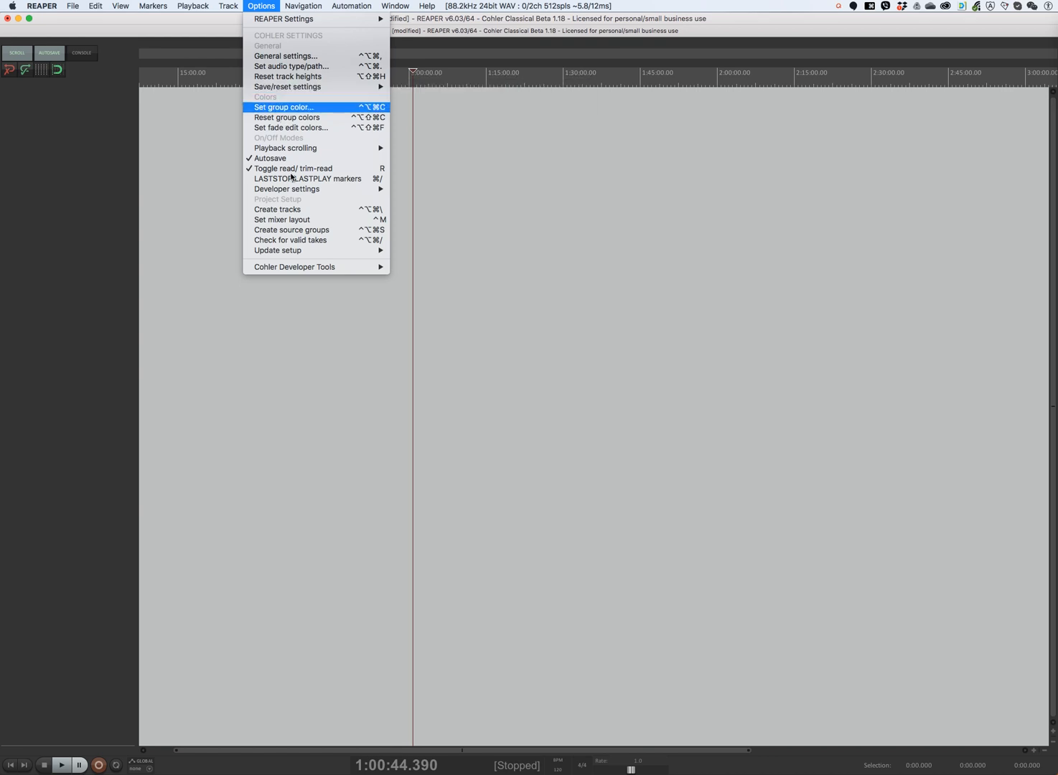
{"action": "left_click", "coordinate": [294, 210]}
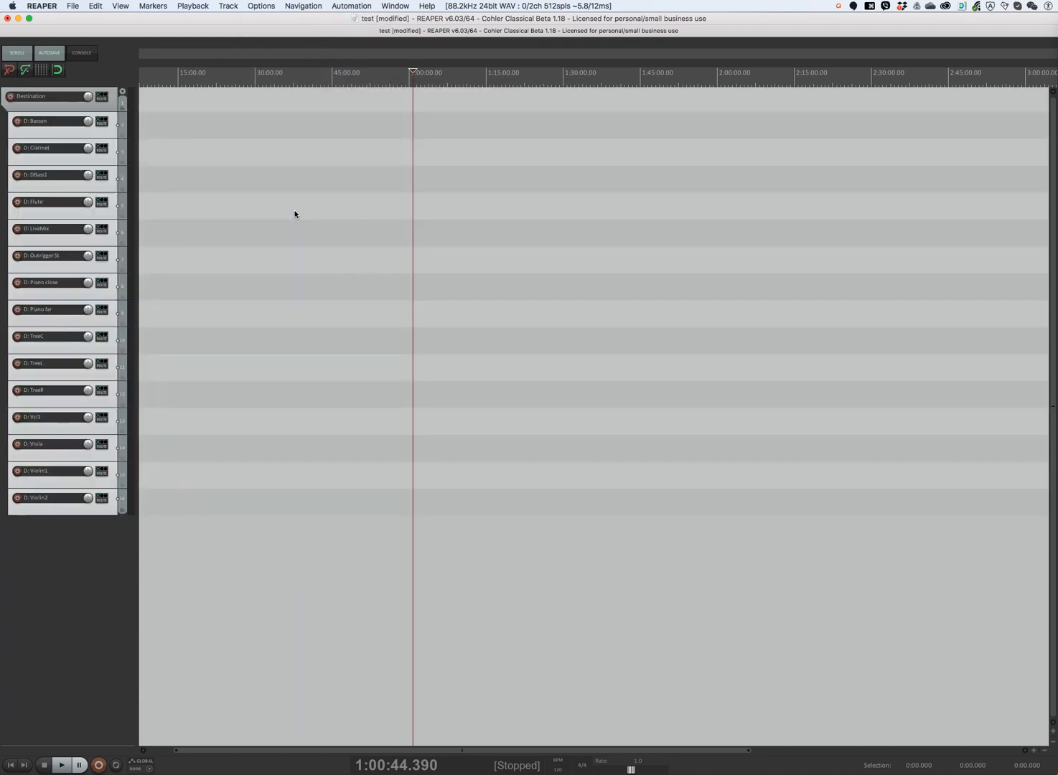
Insert five empty tracks directly below the Destination track
{"action": "left_click", "coordinate": [96, 110]}
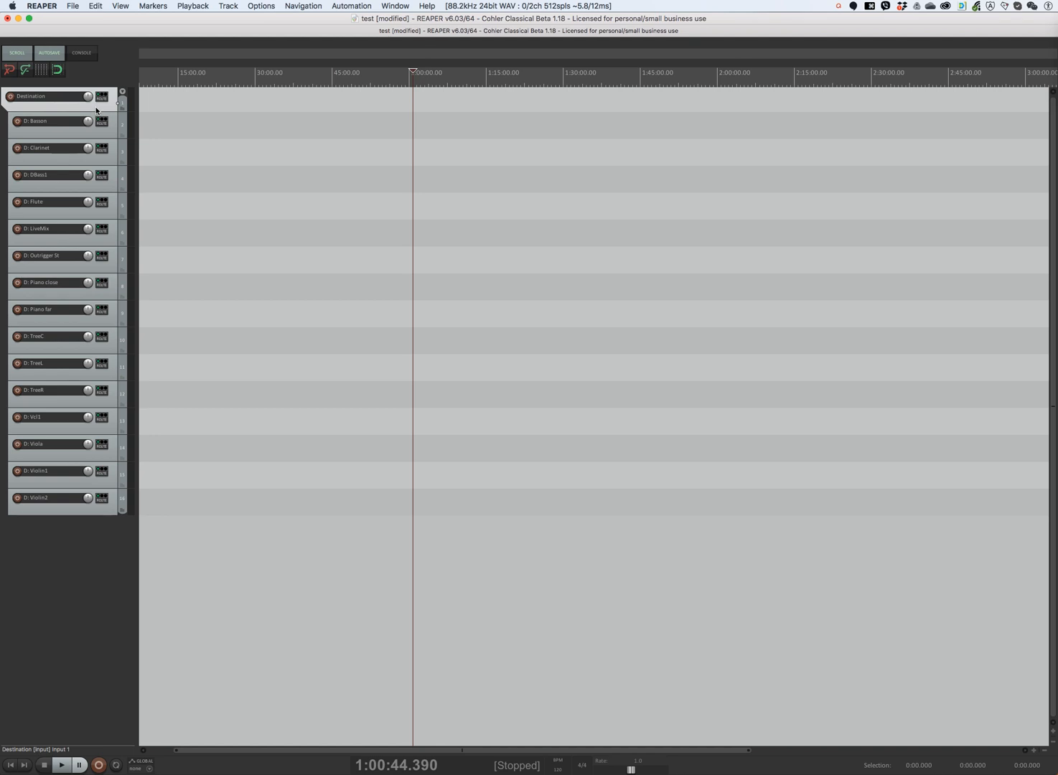
{"action": "key", "text": "super+t"}
{"action": "key", "text": "super+t"}
{"action": "key", "text": "super+t"}
{"action": "key", "text": "super+t"}
{"action": "key", "text": "super+t"}
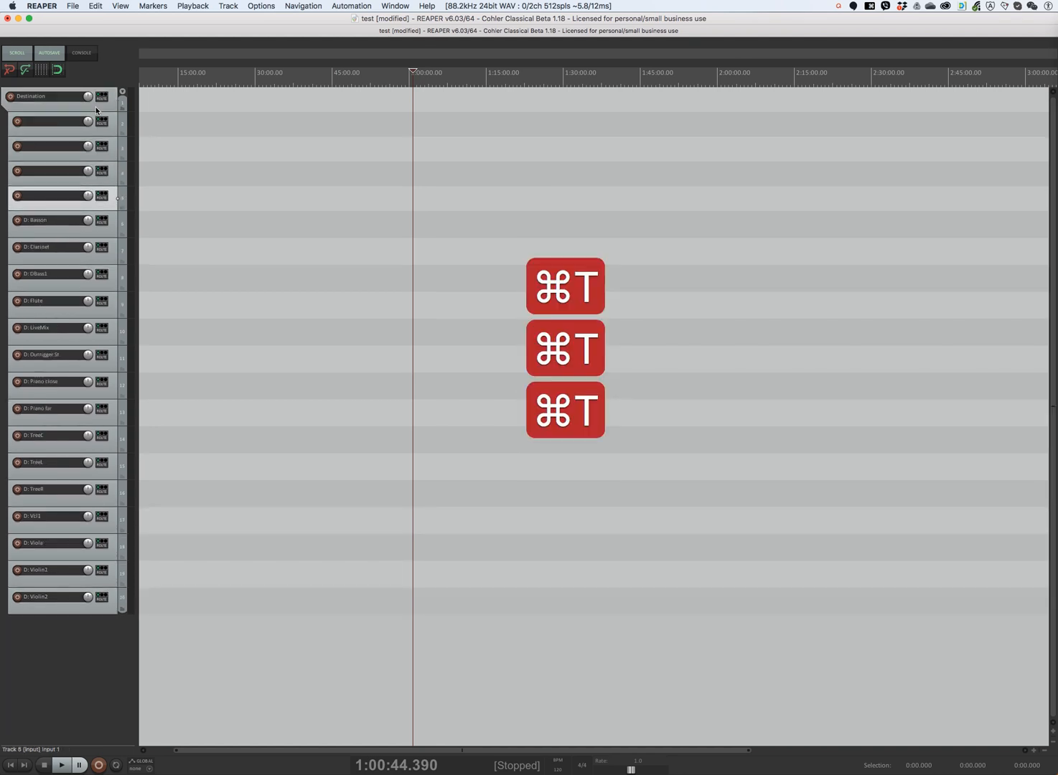
Name the first two empty tracks below Destination Main and Winds
{"action": "double_click", "coordinate": [64, 122]}
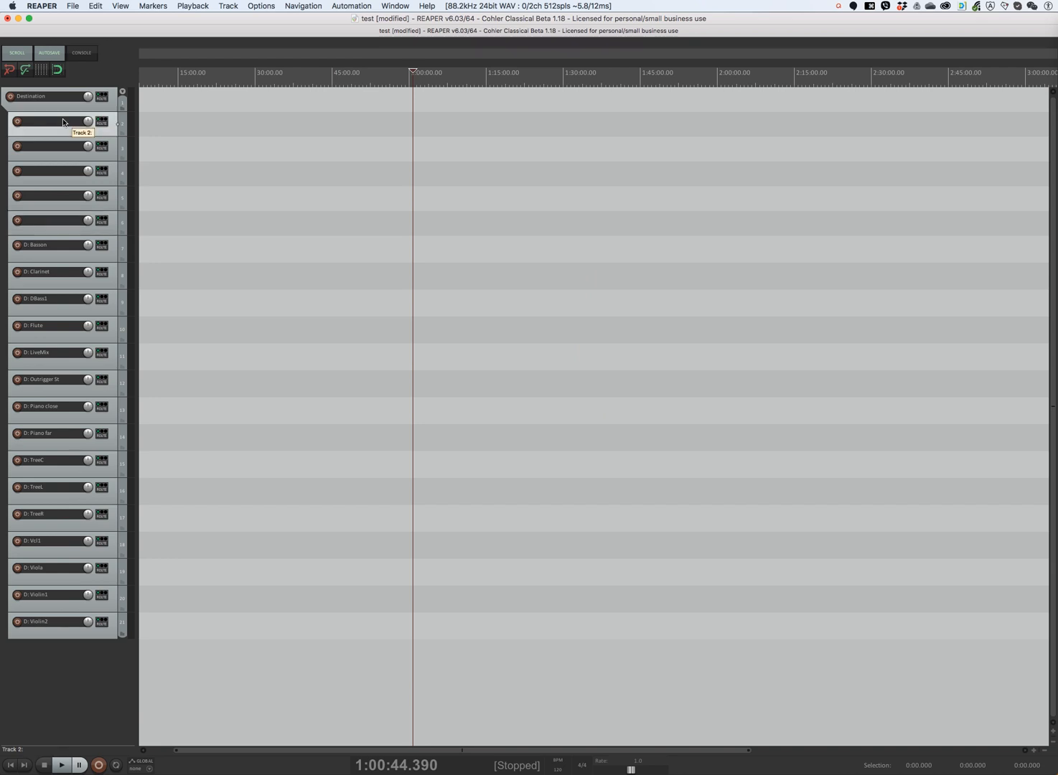
{"action": "type", "text": "Main"}
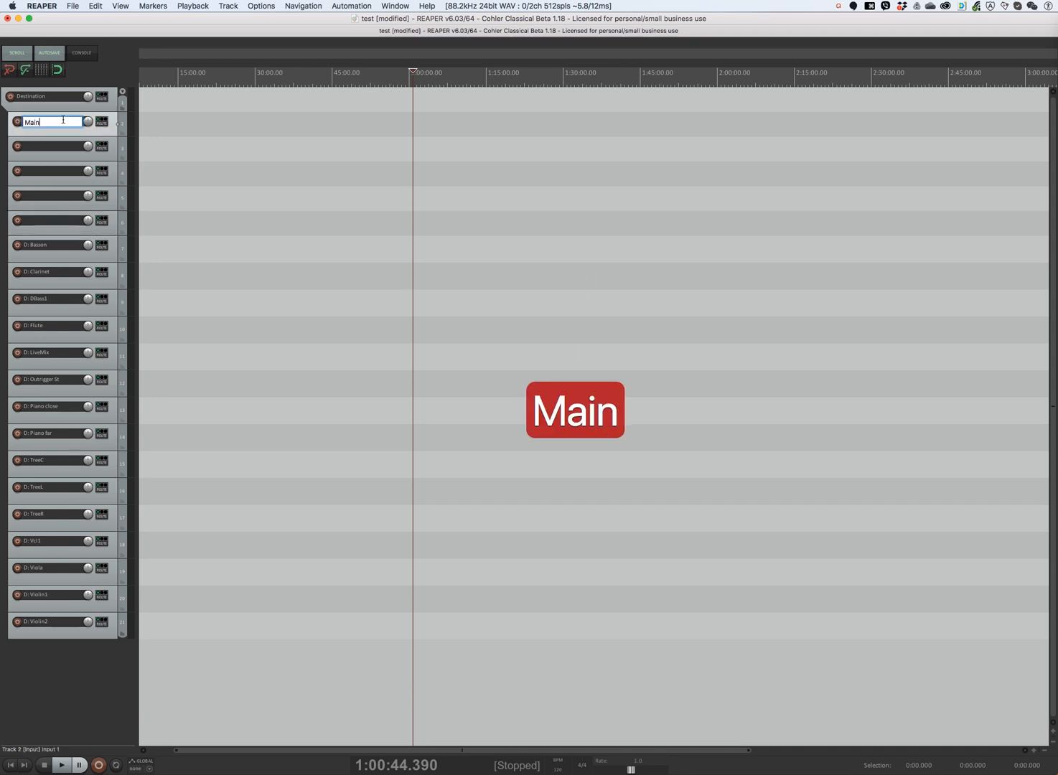
{"action": "double_click", "coordinate": [49, 145]}
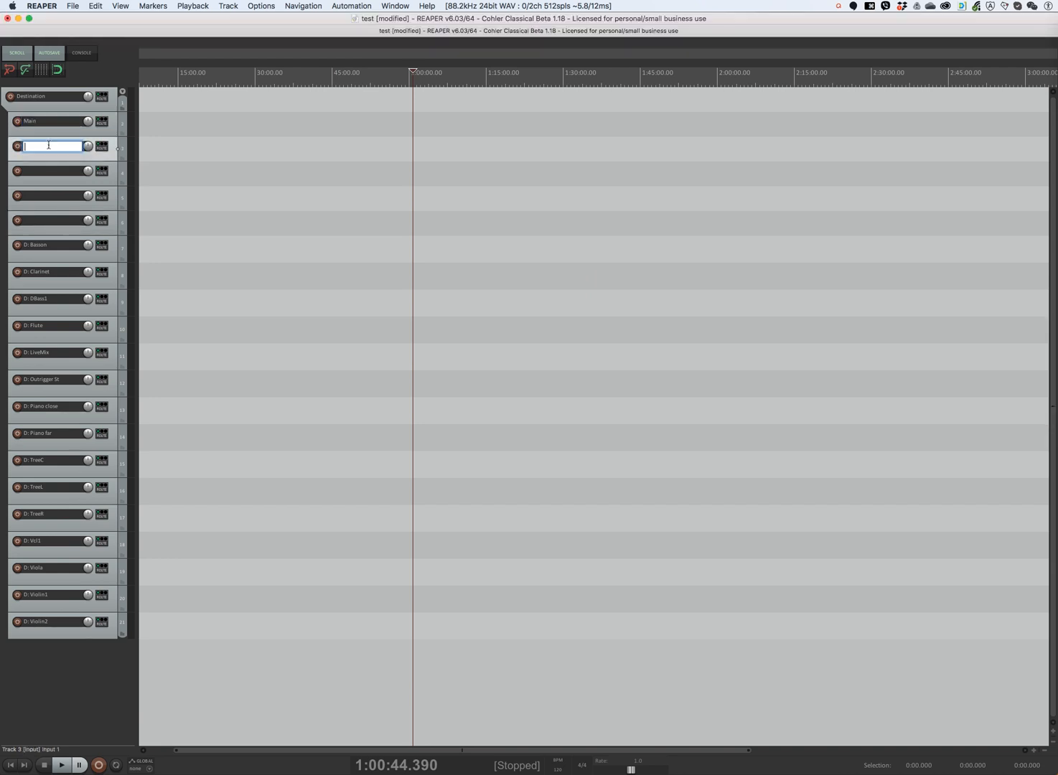
{"action": "type", "text": "Winds"}
{"action": "key", "text": "Return"}
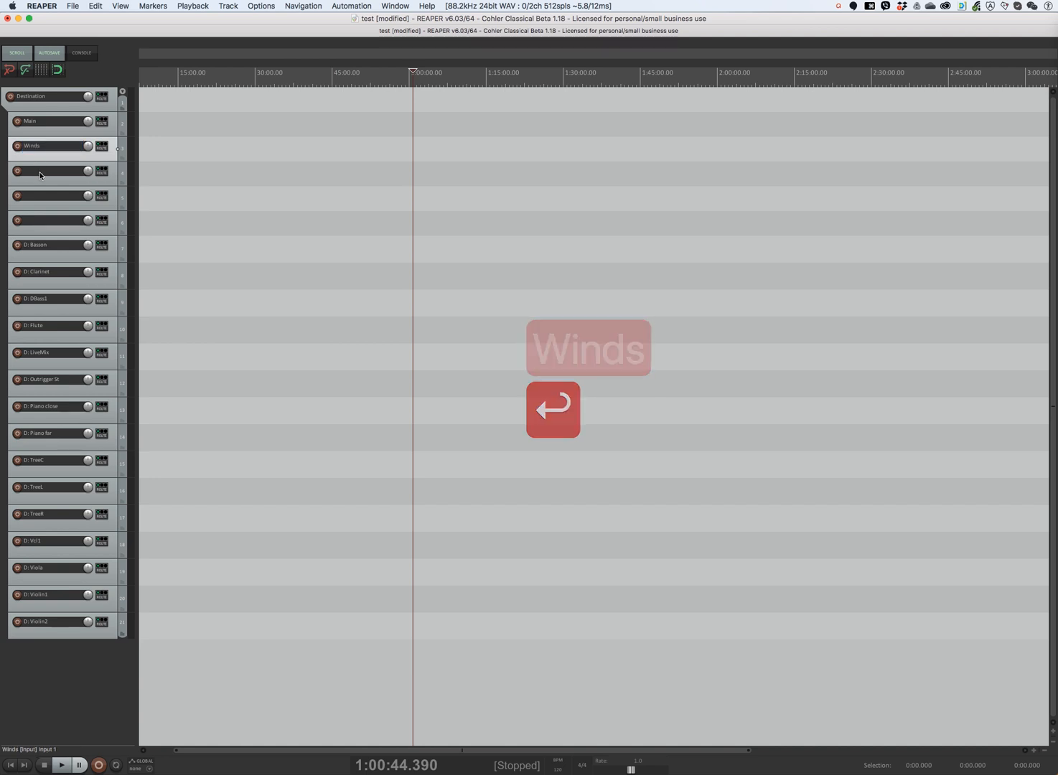
Name the remaining three empty tracks Piano, Strings and Reverb, in that order
{"action": "double_click", "coordinate": [40, 175]}
{"action": "type", "text": "Piano"}
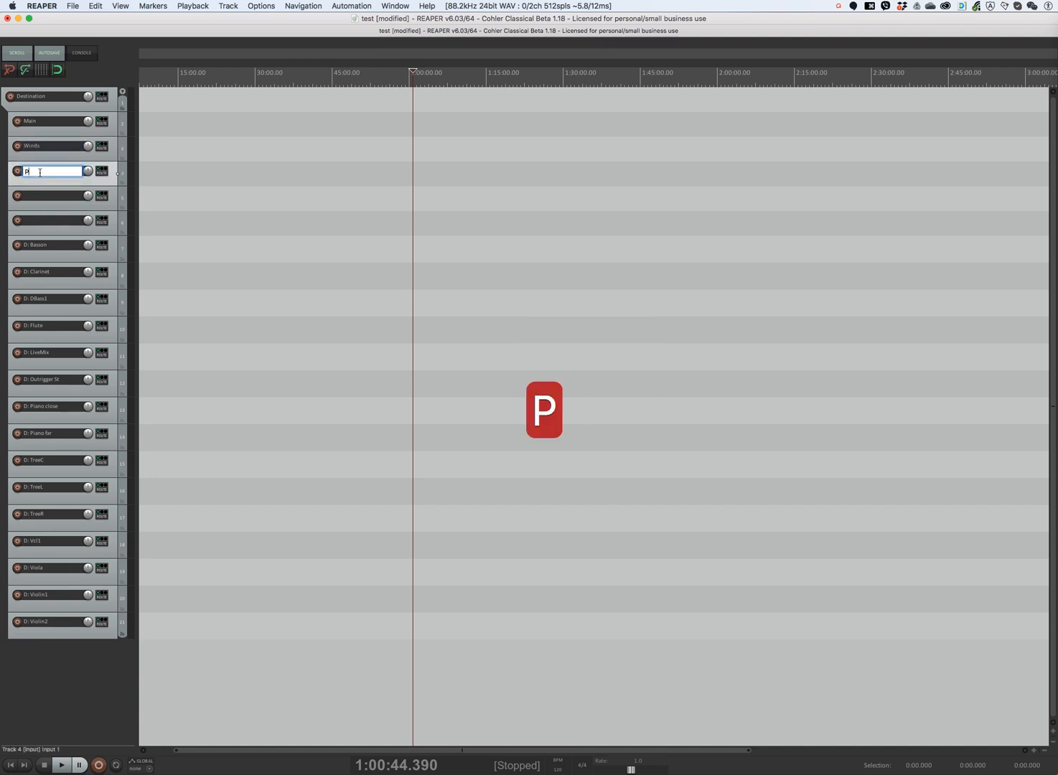
{"action": "double_click", "coordinate": [36, 195]}
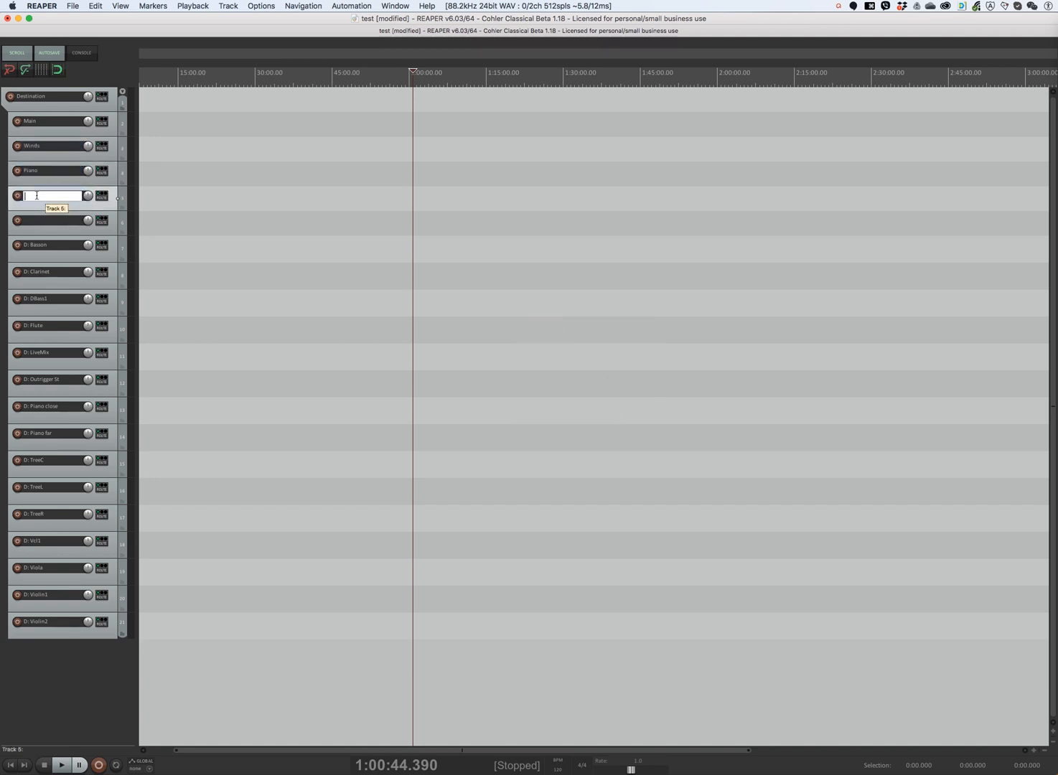
{"action": "type", "text": "Strings"}
{"action": "key", "text": "Return"}
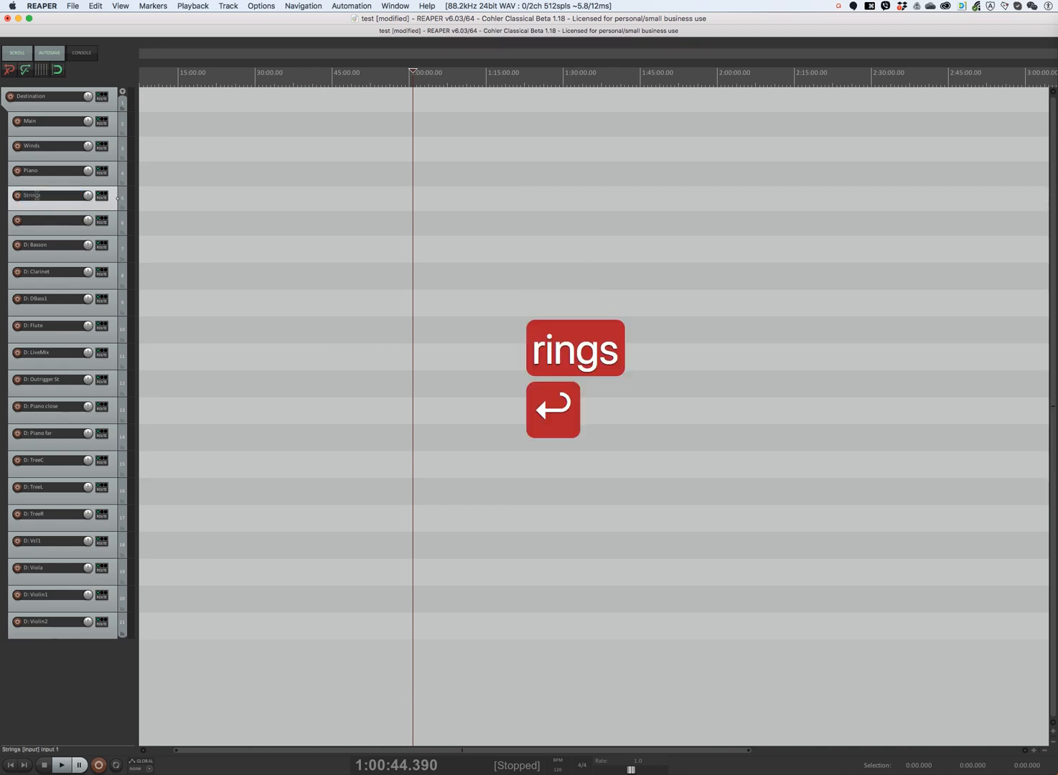
{"action": "double_click", "coordinate": [36, 220]}
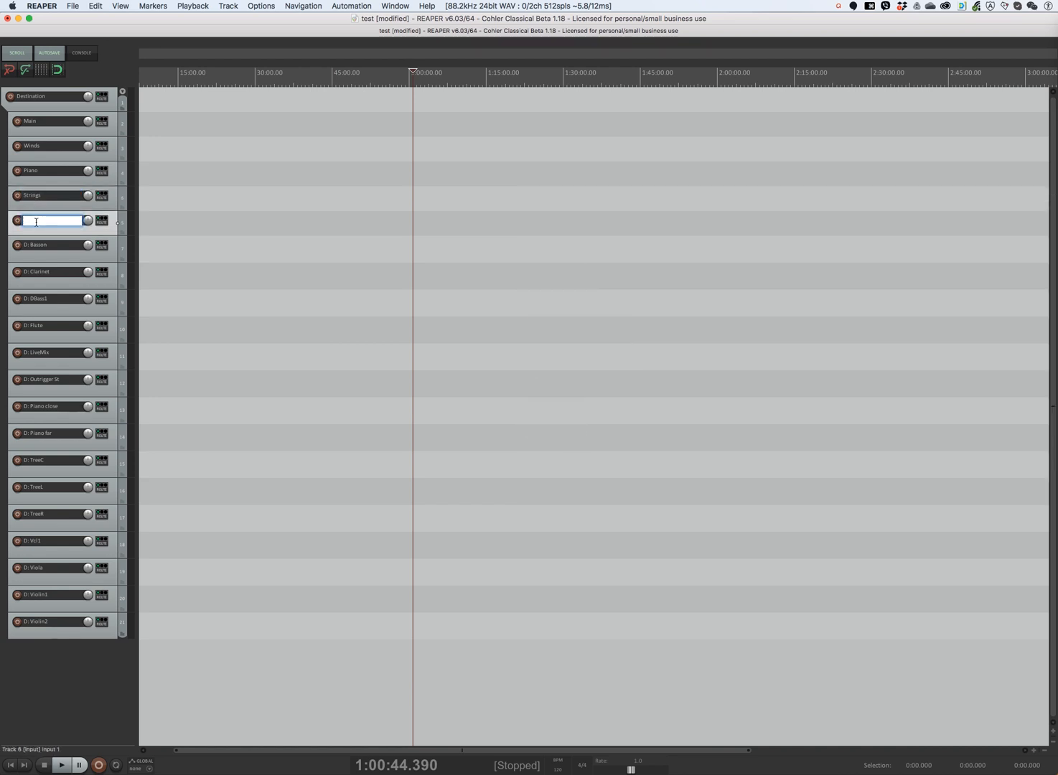
{"action": "type", "text": "Reverb"}
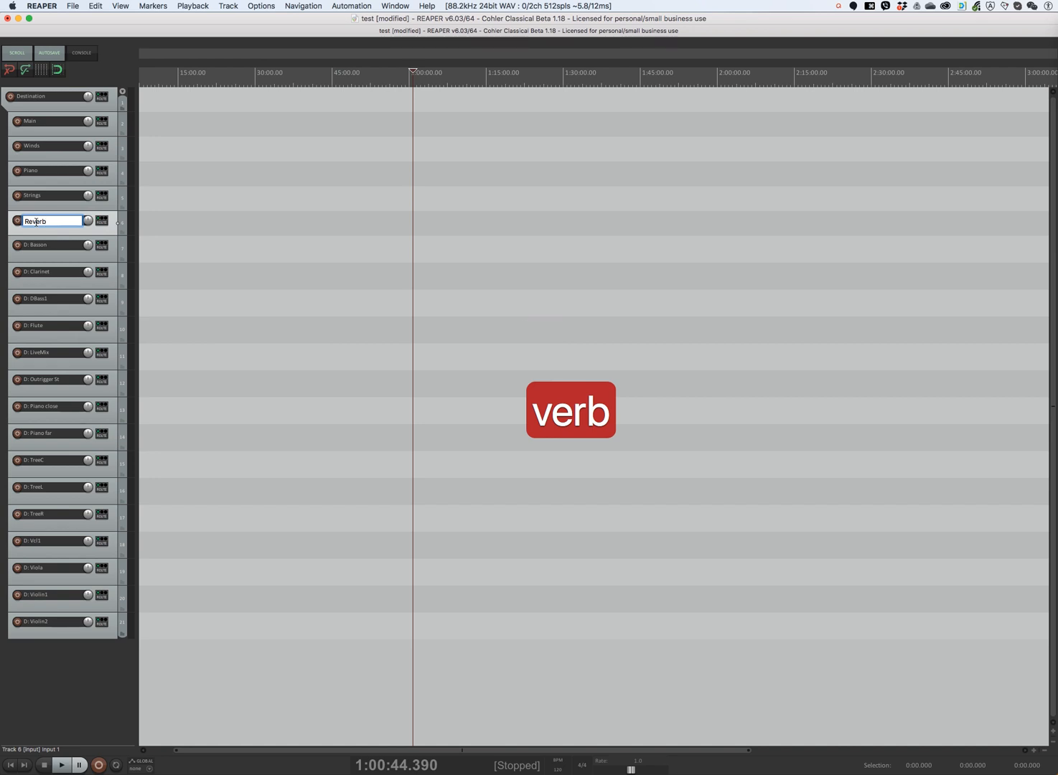
{"action": "key", "text": "Return"}
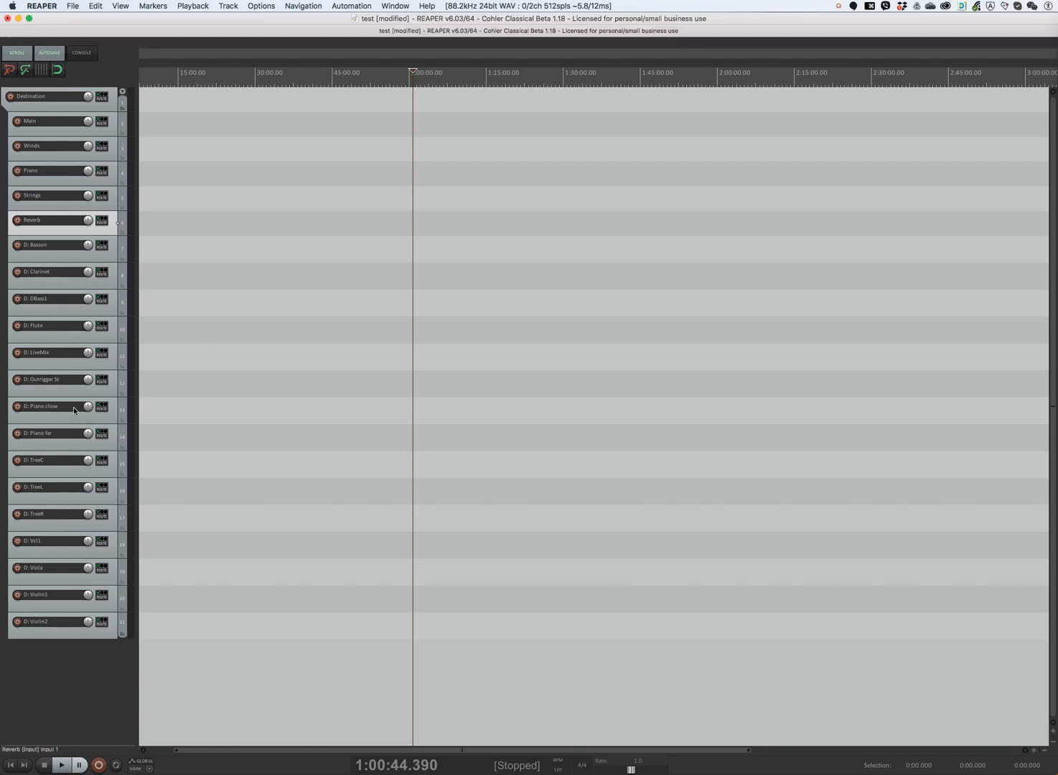
Move the D: TreeC, D: TreeL and D: TreeR tracks together directly below the Main track
{"action": "left_click", "coordinate": [109, 473]}
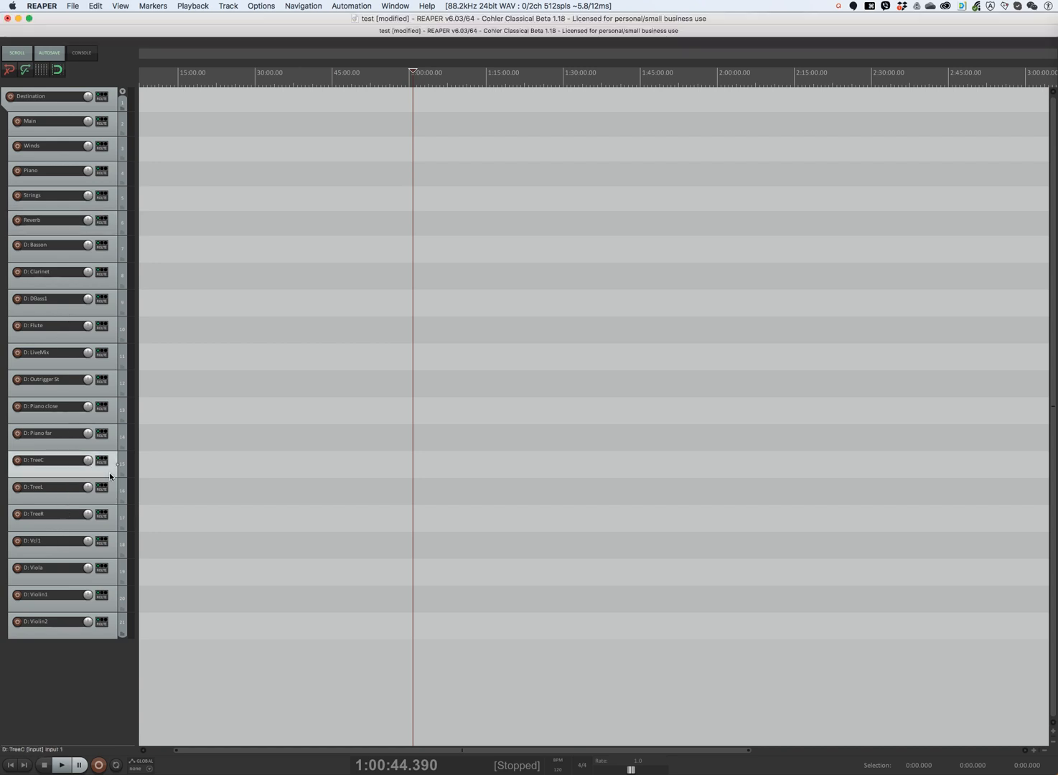
{"action": "left_click", "coordinate": [111, 499], "text": "shift"}
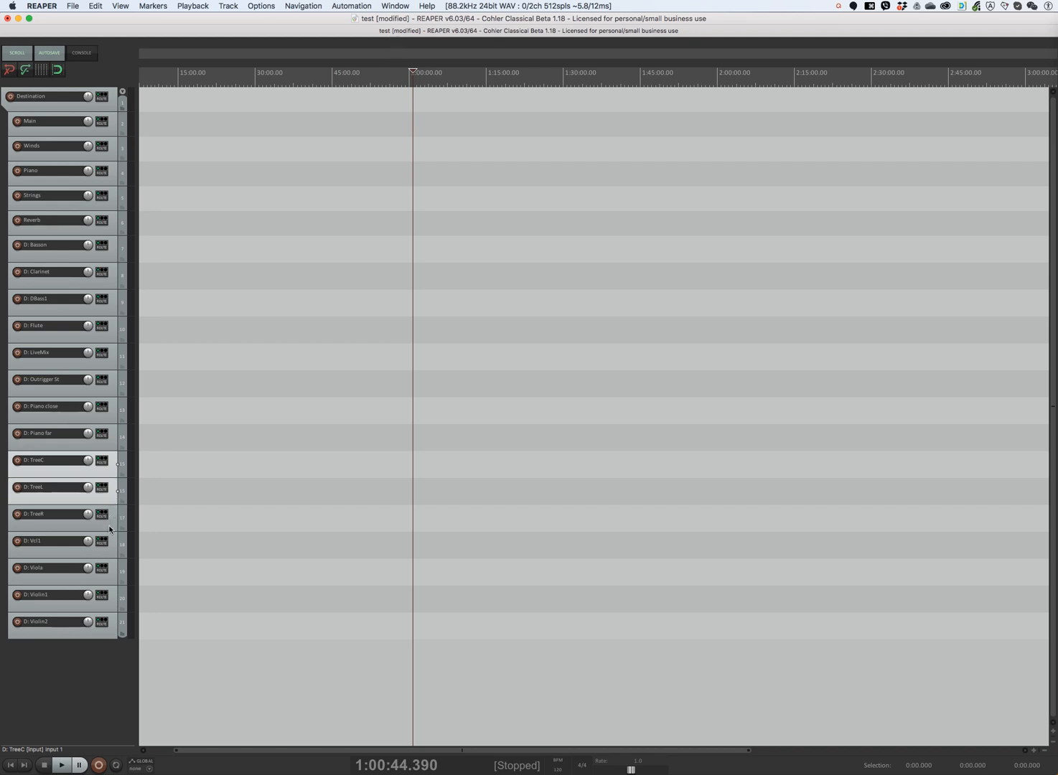
{"action": "left_click", "coordinate": [111, 524], "text": "shift"}
{"action": "left_click_drag", "start_coordinate": [109, 498], "coordinate": [105, 141]}
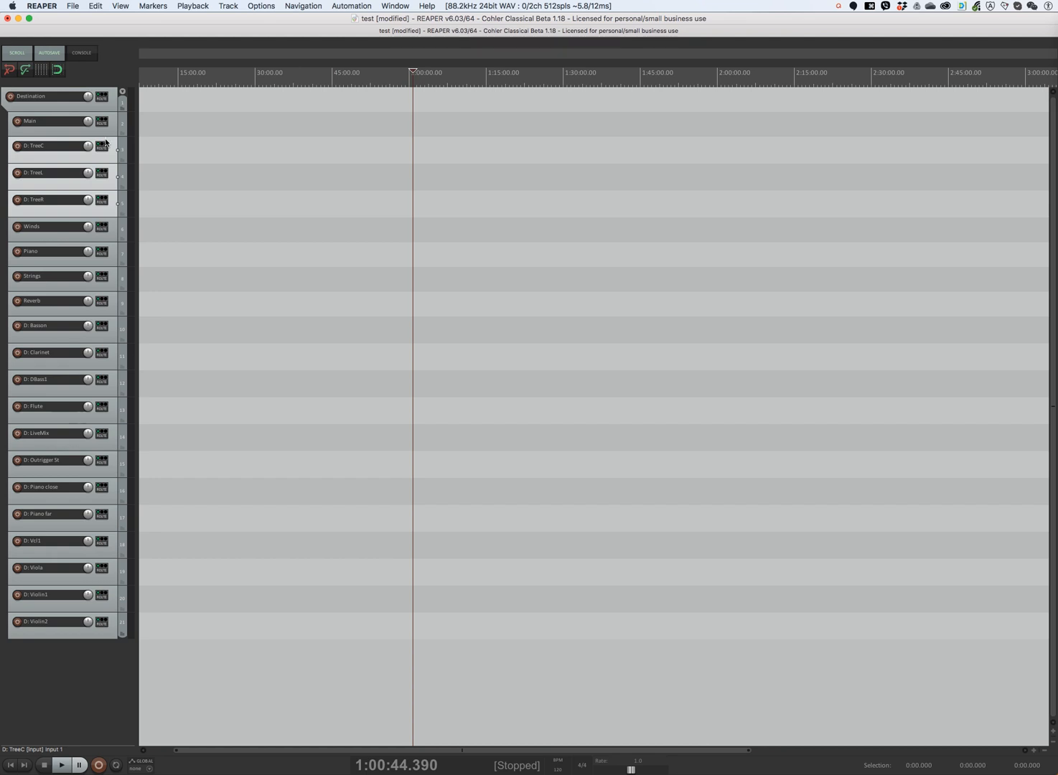
Move D: Outrigger St below the tree tracks, and reorder the tree tracks to TreeL, TreeR, TreeC
{"action": "left_click", "coordinate": [106, 479]}
{"action": "left_click", "coordinate": [107, 472]}
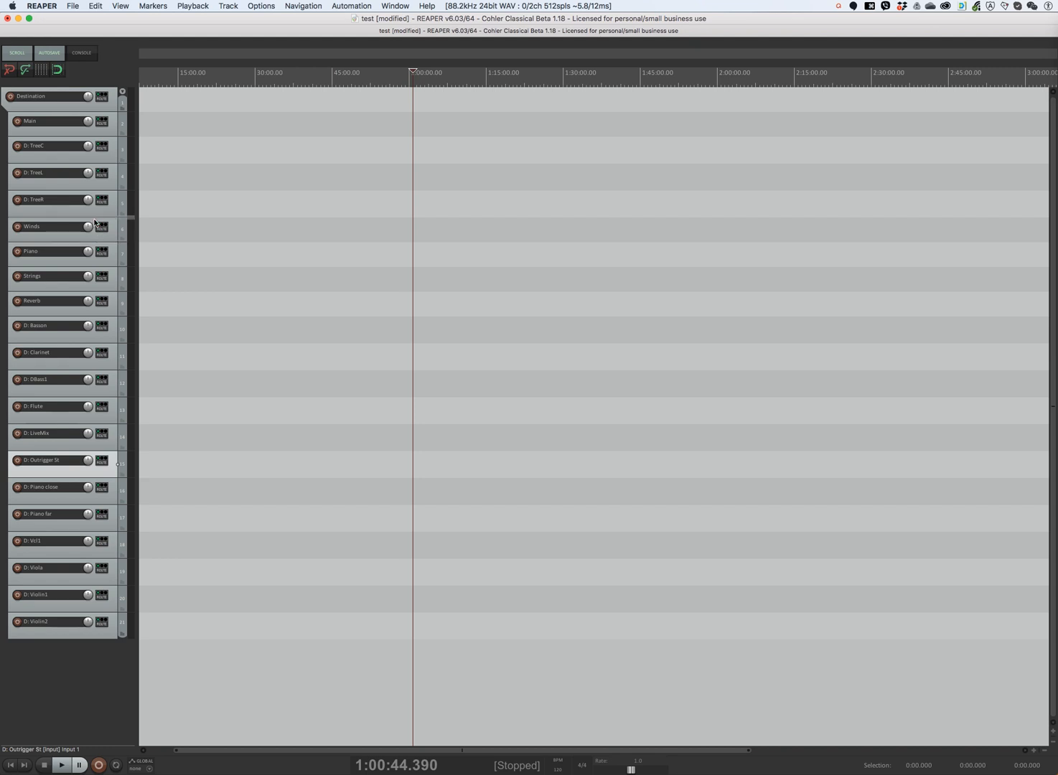
{"action": "left_click_drag", "start_coordinate": [94, 222], "coordinate": [109, 157]}
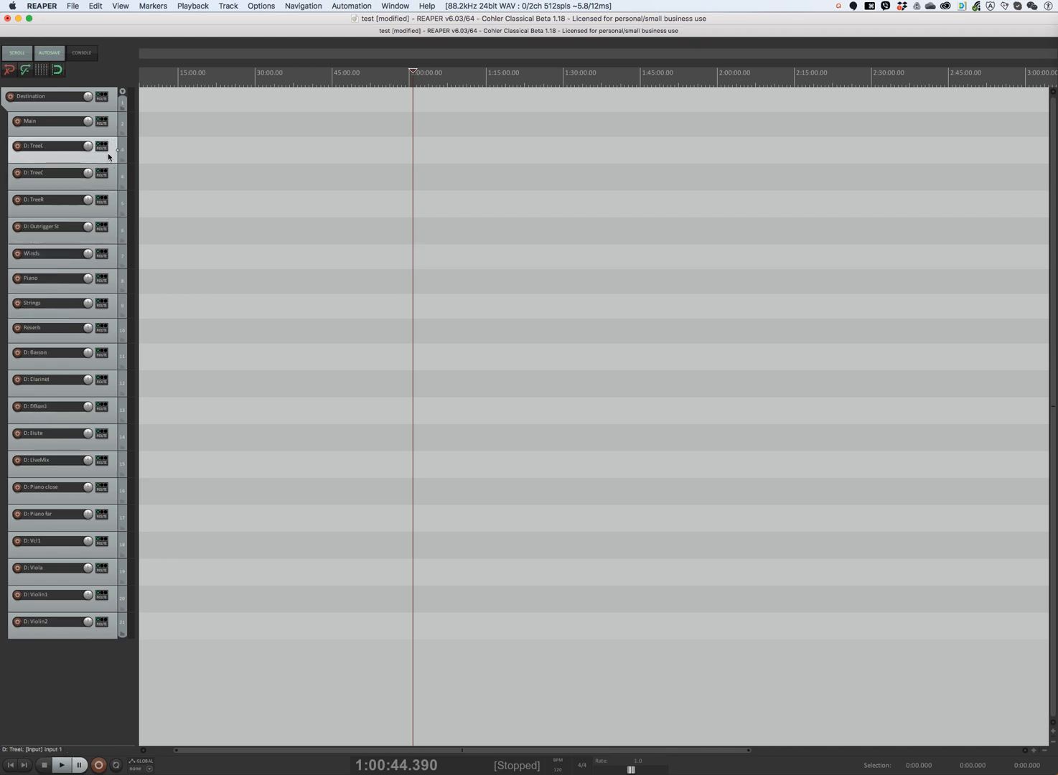
{"action": "double_click", "coordinate": [105, 212]}
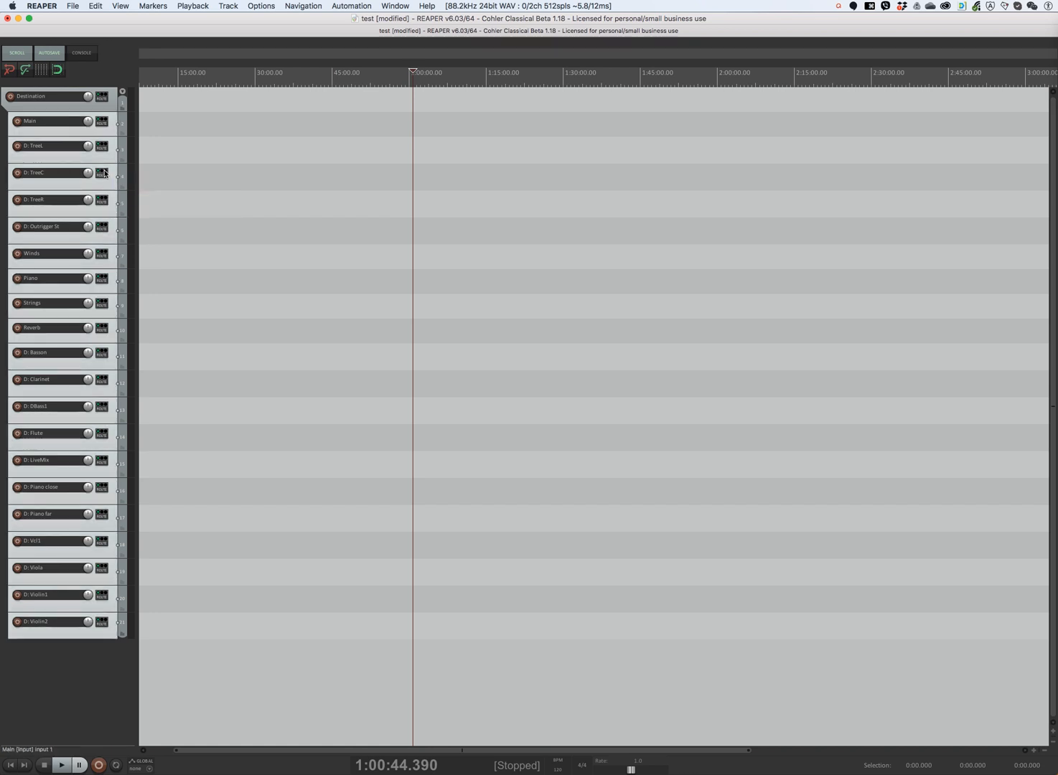
{"action": "left_click", "coordinate": [103, 215]}
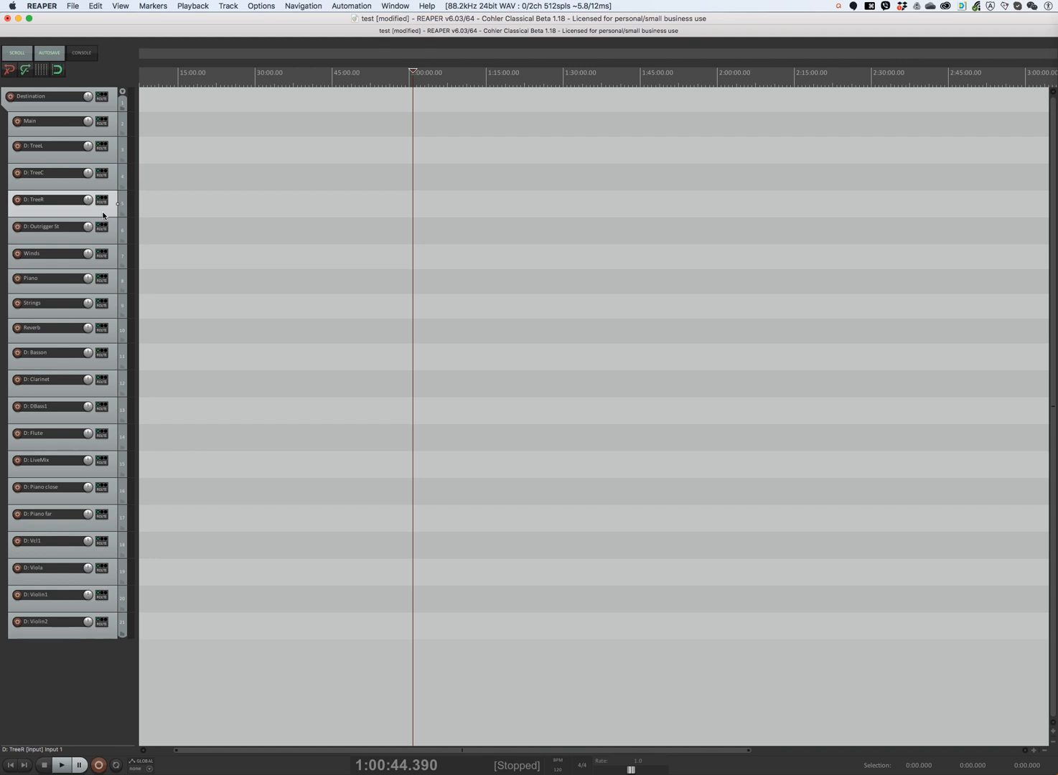
{"action": "left_click_drag", "start_coordinate": [102, 214], "coordinate": [99, 171]}
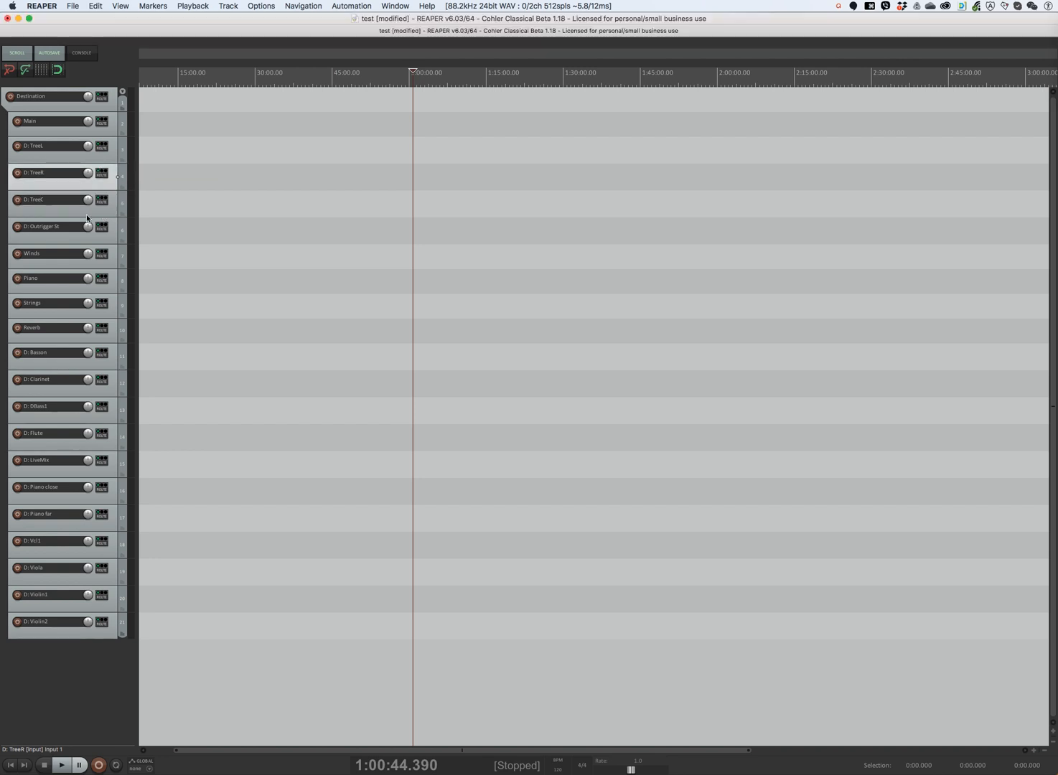
Make a folder from the tracks Main through D: Outrigger St, with Main as the parent
{"action": "left_click", "coordinate": [51, 128]}
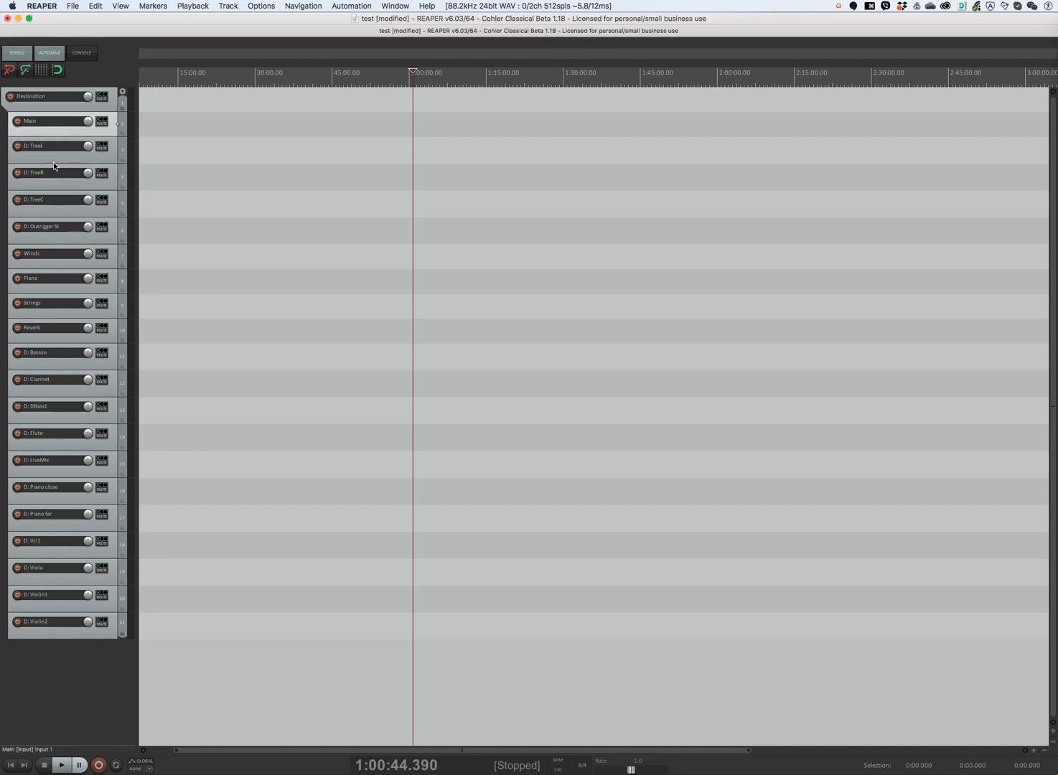
{"action": "left_click", "coordinate": [58, 241], "text": "shift"}
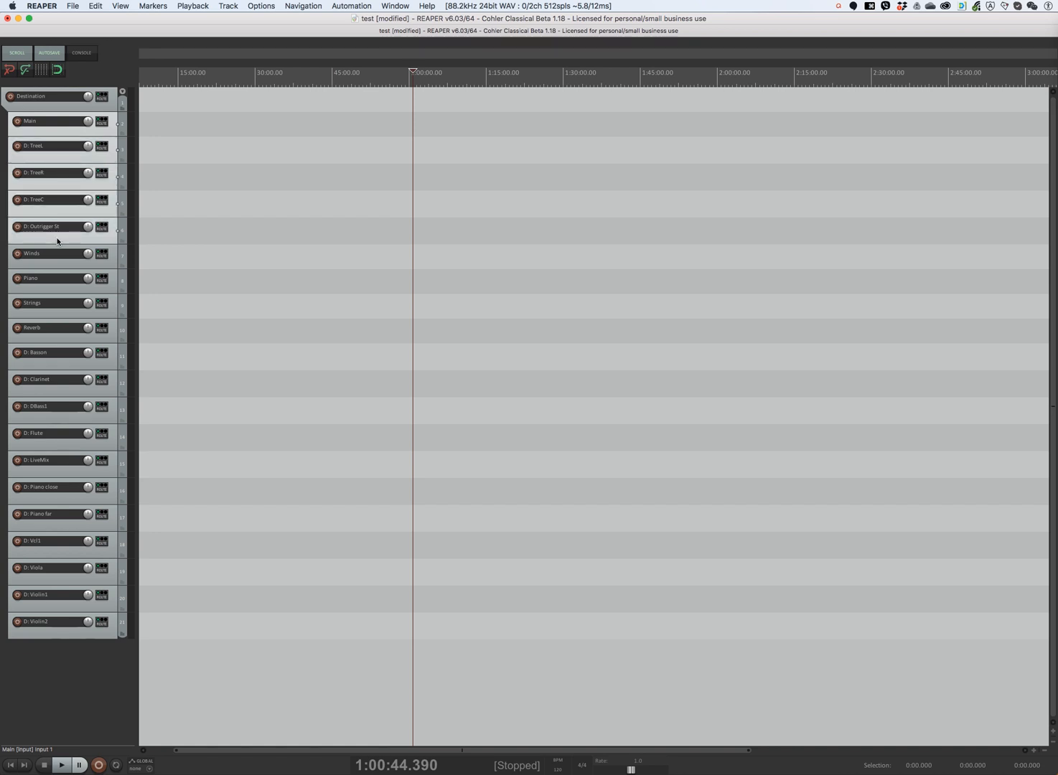
{"action": "key", "text": "ctrl+alt+super+bracketleft"}
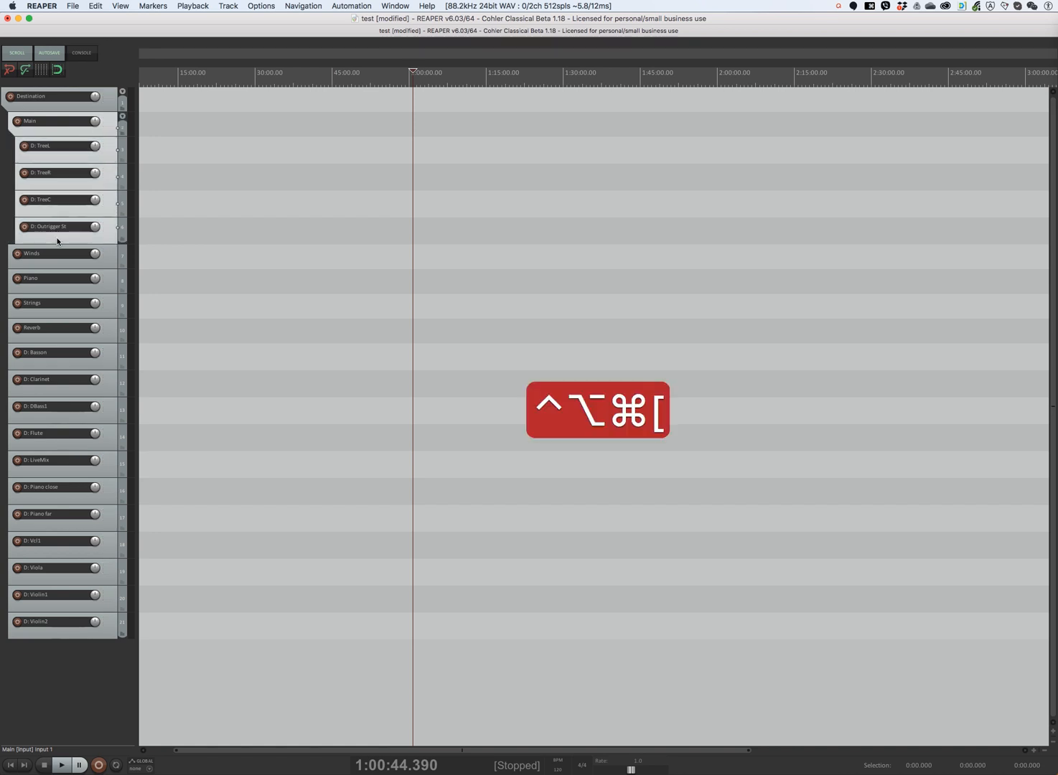
Move the D: Basson and D: Clarinet tracks together directly below the Winds track
{"action": "left_click", "coordinate": [110, 387]}
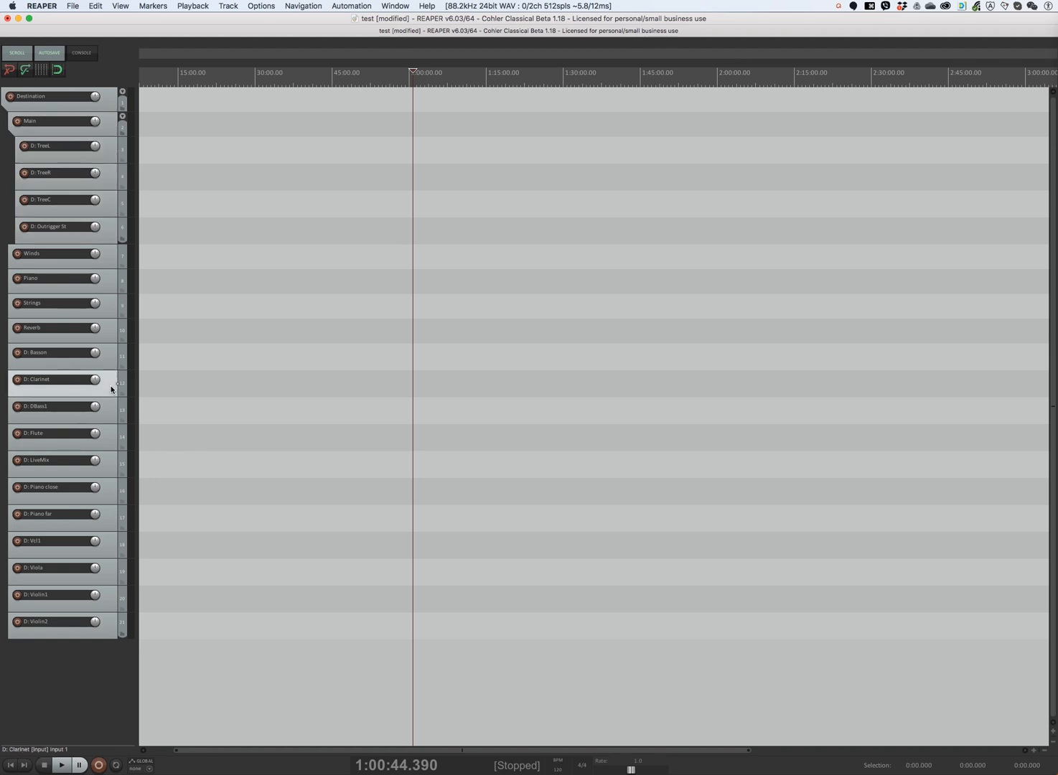
{"action": "left_click", "coordinate": [108, 363], "text": "shift"}
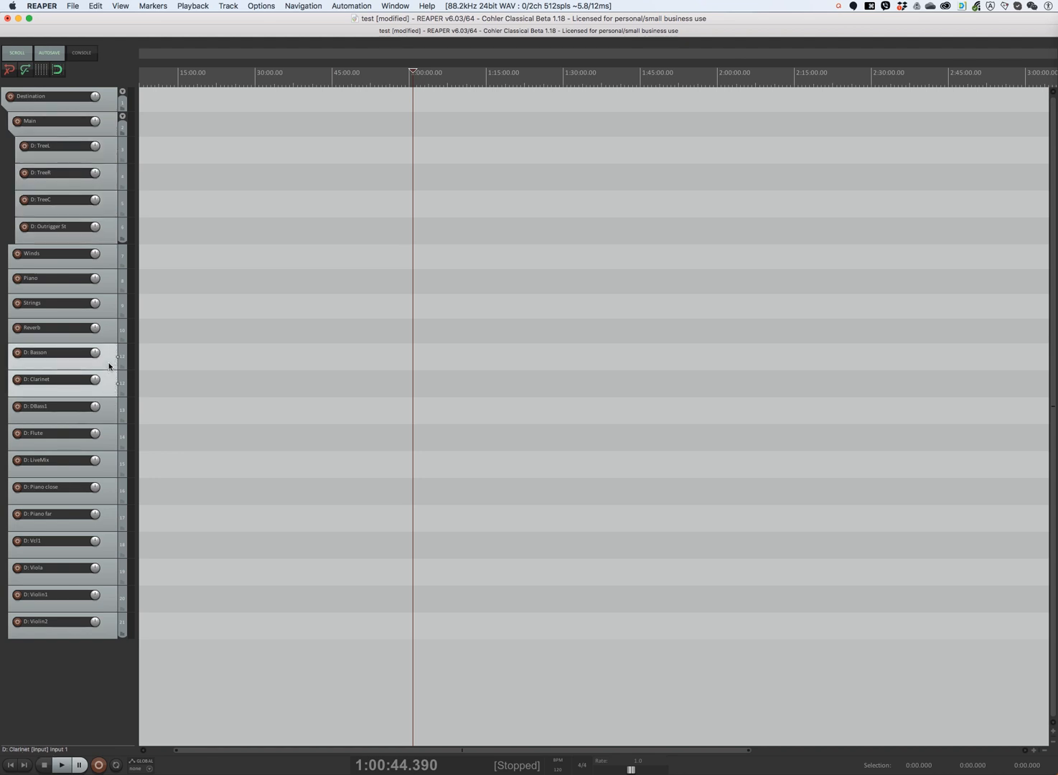
{"action": "left_click_drag", "start_coordinate": [107, 349], "coordinate": [104, 276]}
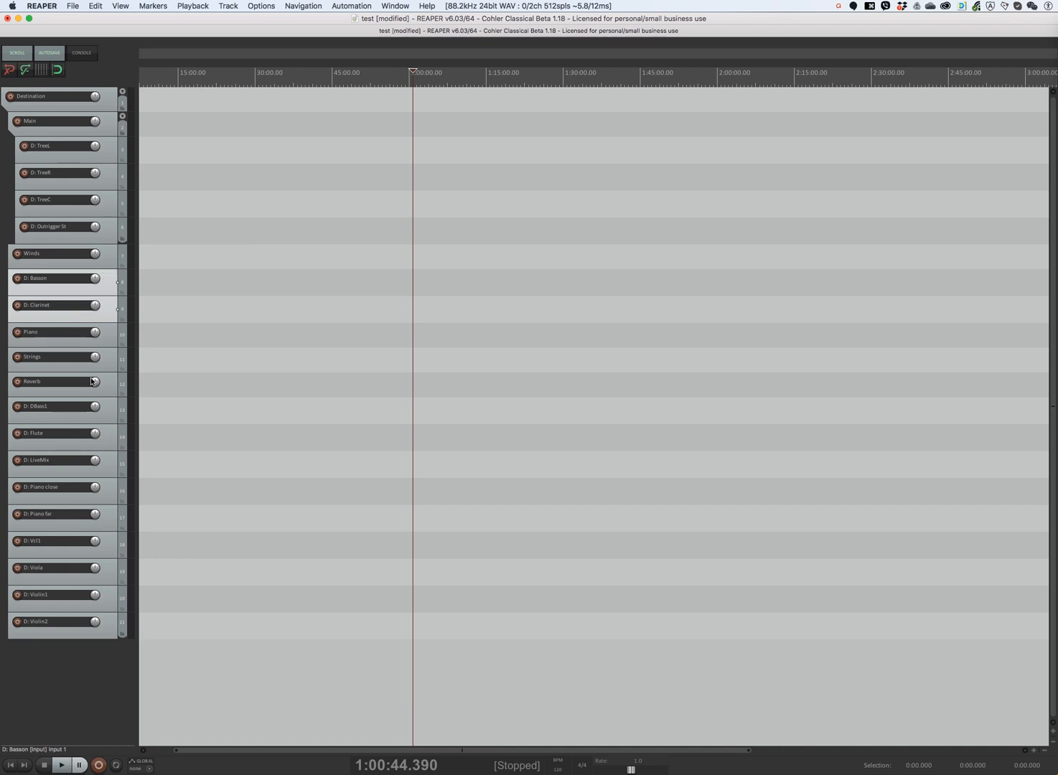
Try to move the D: Flute track directly below Winds, and undo the move
{"action": "left_click_drag", "start_coordinate": [101, 445], "coordinate": [101, 260]}
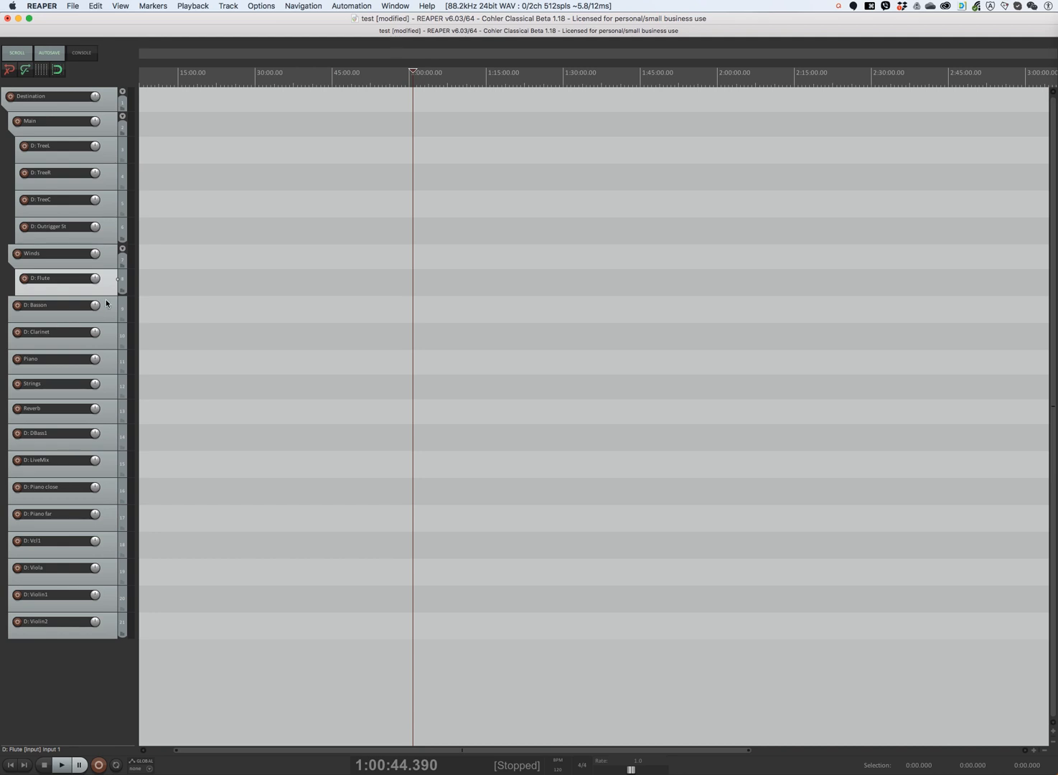
{"action": "key", "text": "super+z"}
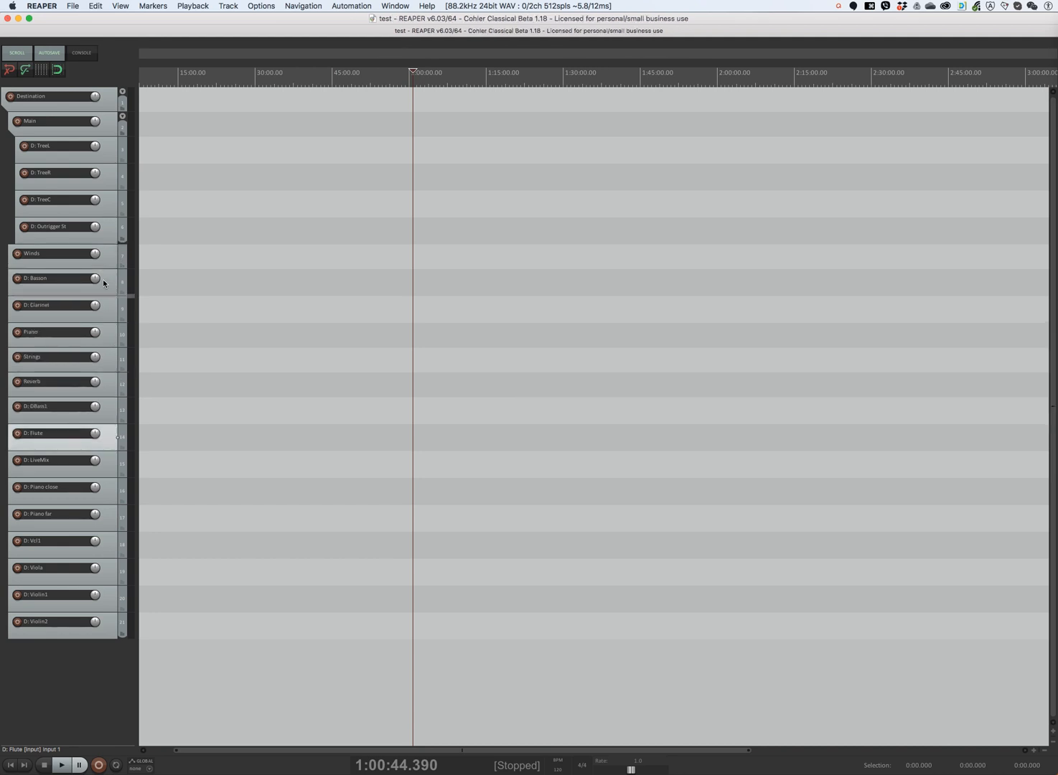
Redo the move of D: Flute directly below Winds, and place D: Clarinet above D: Basson
{"action": "key", "text": "super+shift+z"}
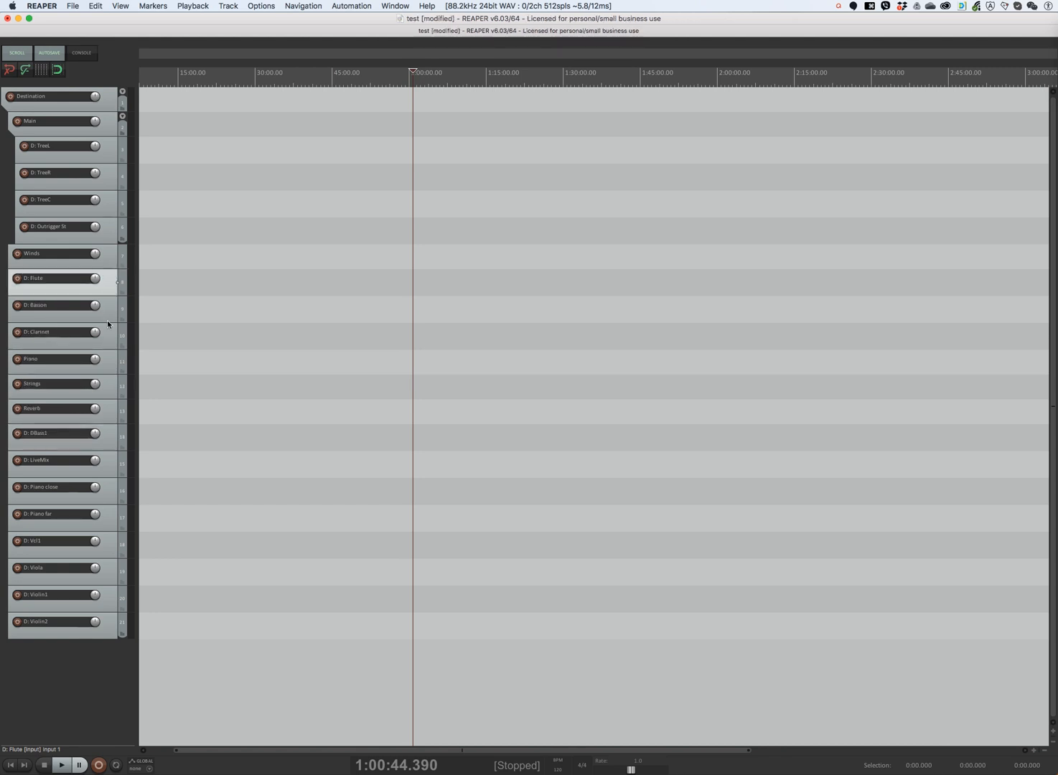
{"action": "left_click_drag", "start_coordinate": [107, 336], "coordinate": [107, 305]}
Make a folder from the tracks Winds through D: Basson, with Winds as the parent
{"action": "left_click", "coordinate": [110, 262]}
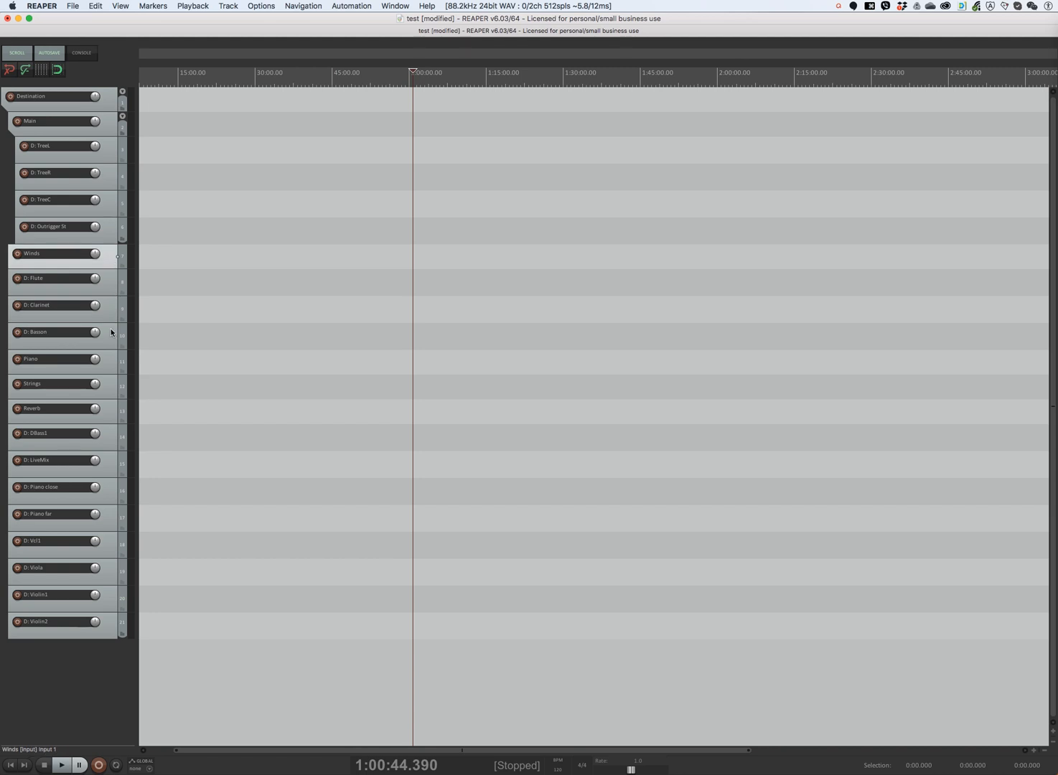
{"action": "left_click", "coordinate": [111, 336]}
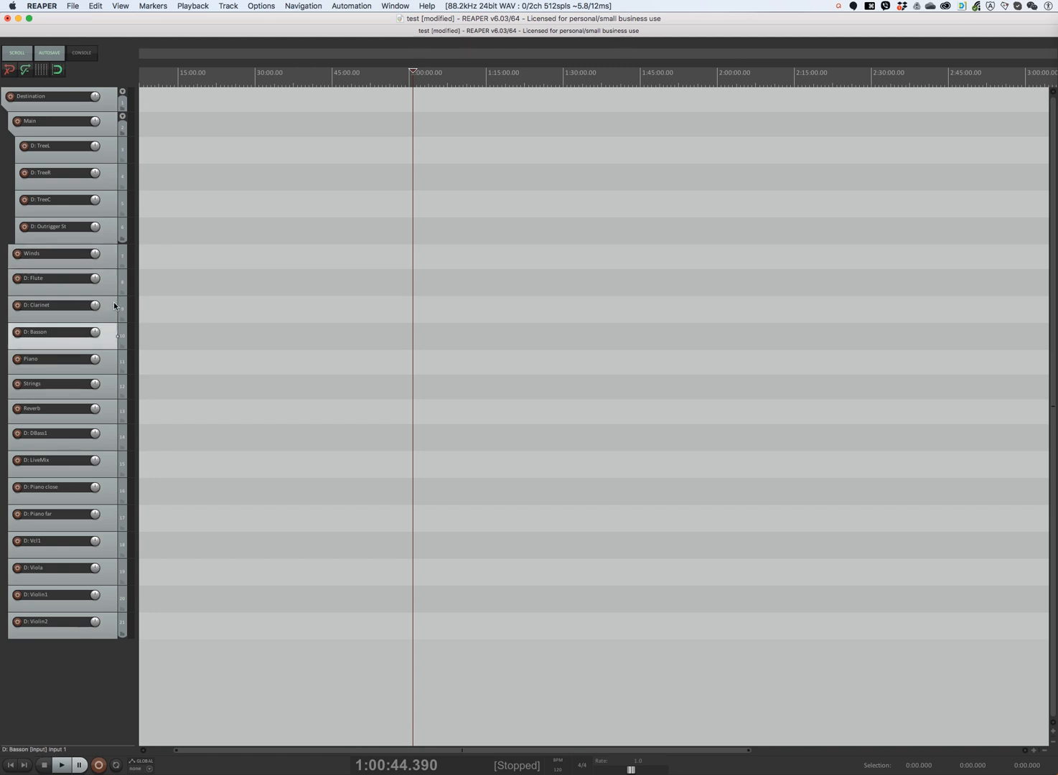
{"action": "left_click", "coordinate": [109, 266], "text": "shift"}
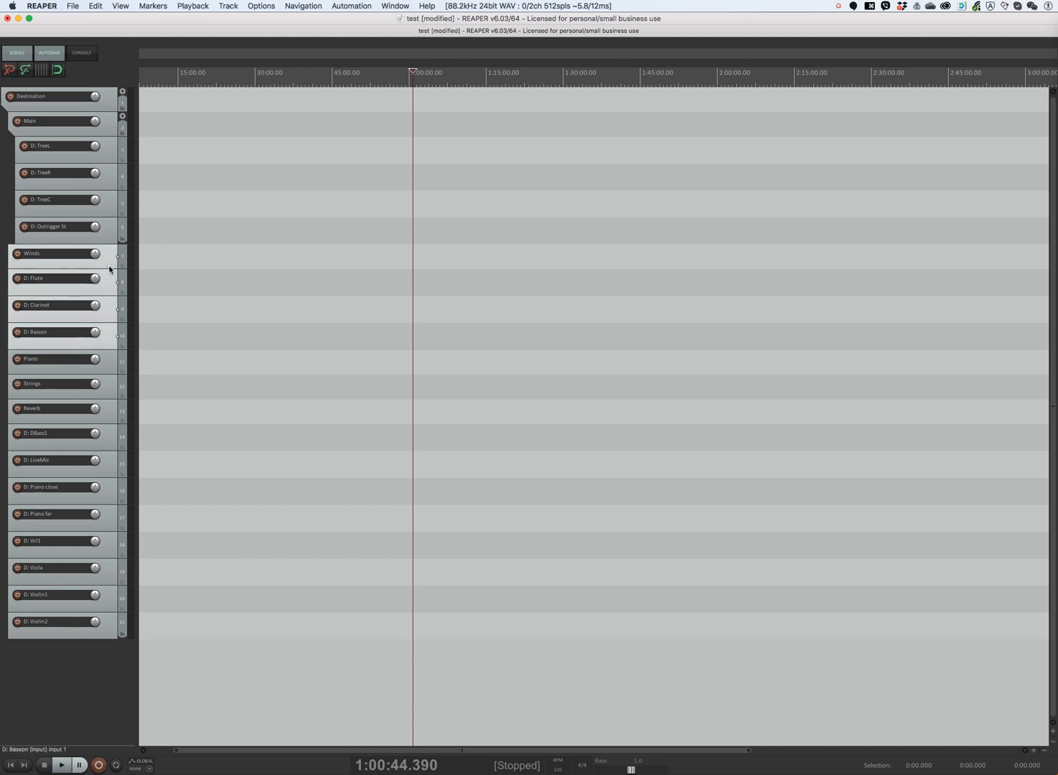
{"action": "key", "text": "ctrl+alt+super+bracketleft"}
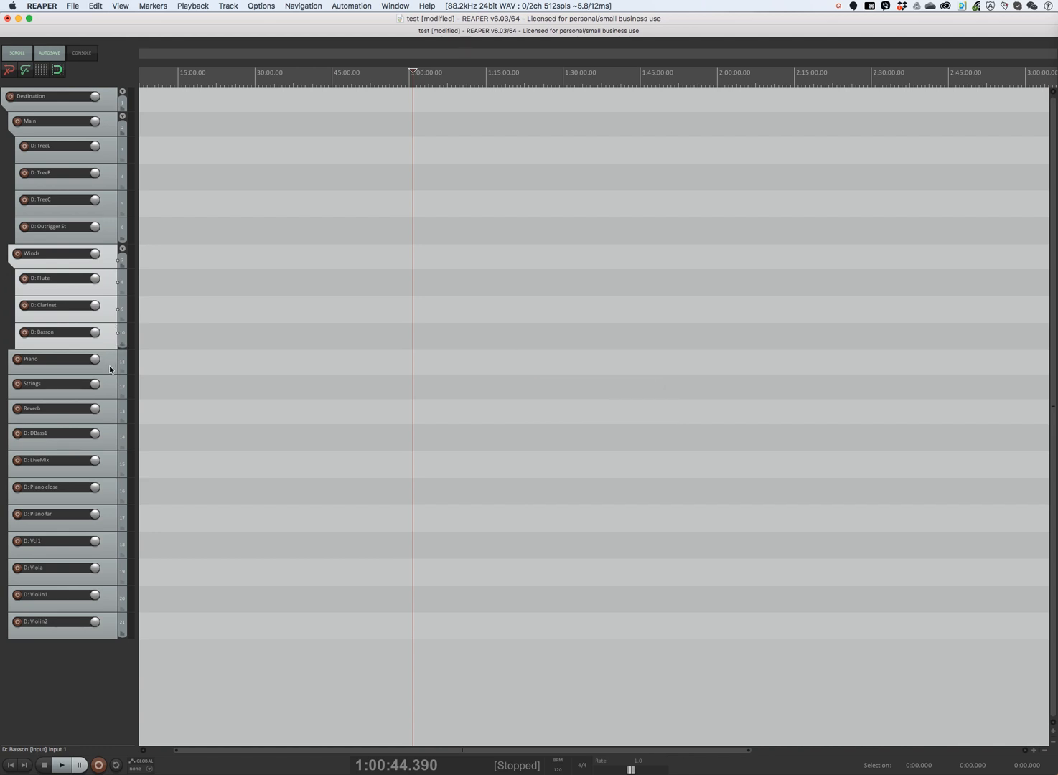
Move the D: Piano close and D: Piano far tracks together directly below the Piano track
{"action": "left_click", "coordinate": [109, 495]}
{"action": "left_click", "coordinate": [108, 517], "text": "shift"}
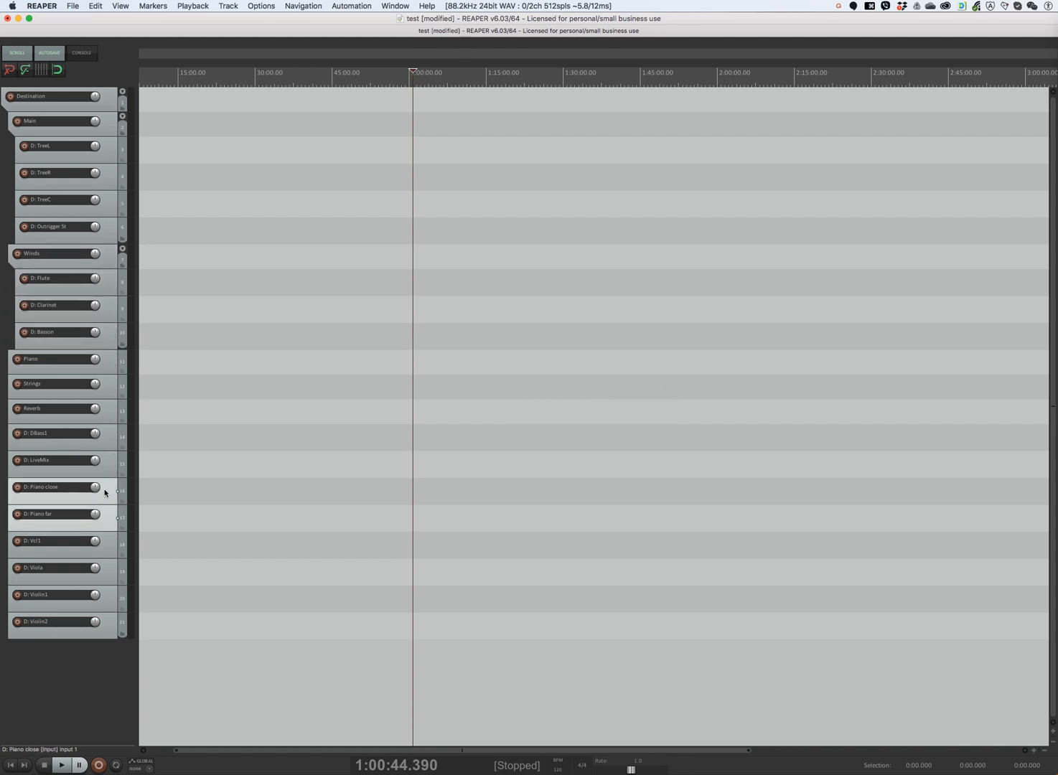
{"action": "left_click_drag", "start_coordinate": [105, 493], "coordinate": [106, 376]}
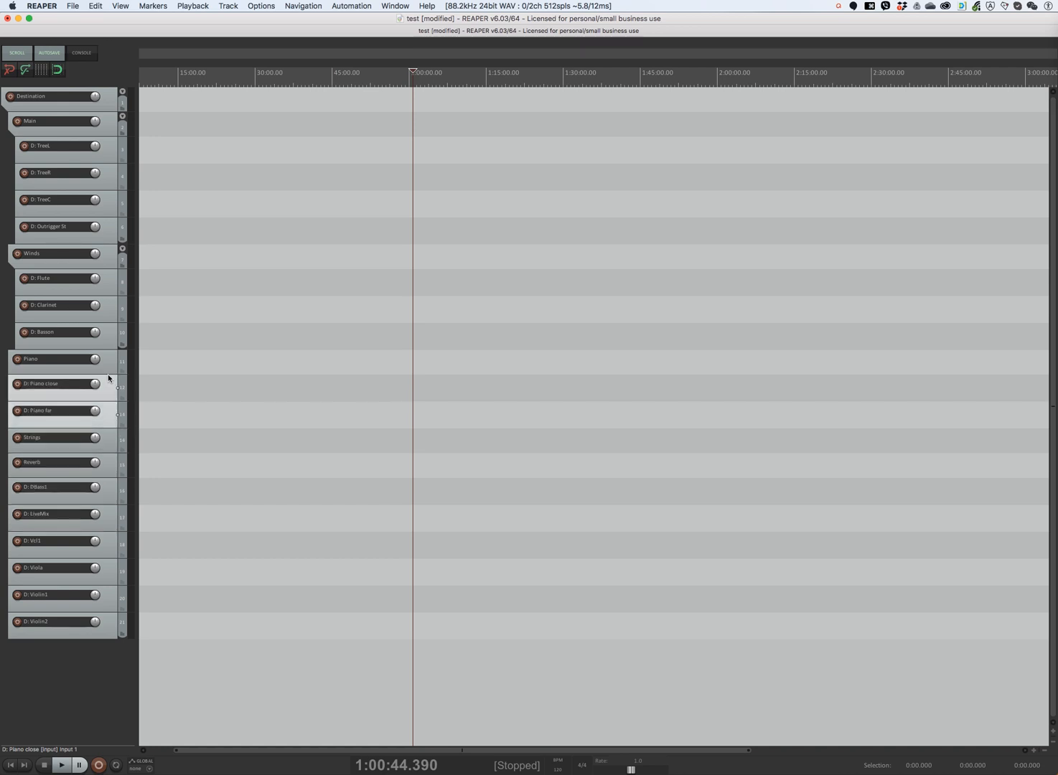
Make a folder from the tracks Piano through D: Piano far, with Piano as the parent
{"action": "left_click", "coordinate": [104, 360]}
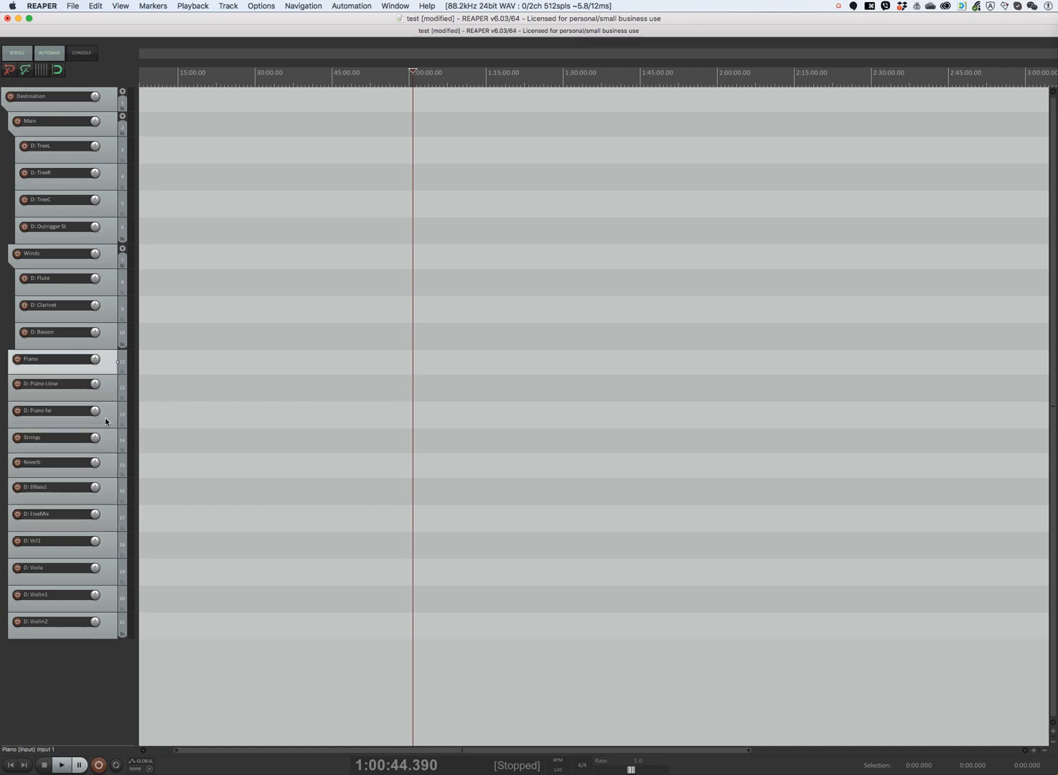
{"action": "left_click", "coordinate": [105, 418]}
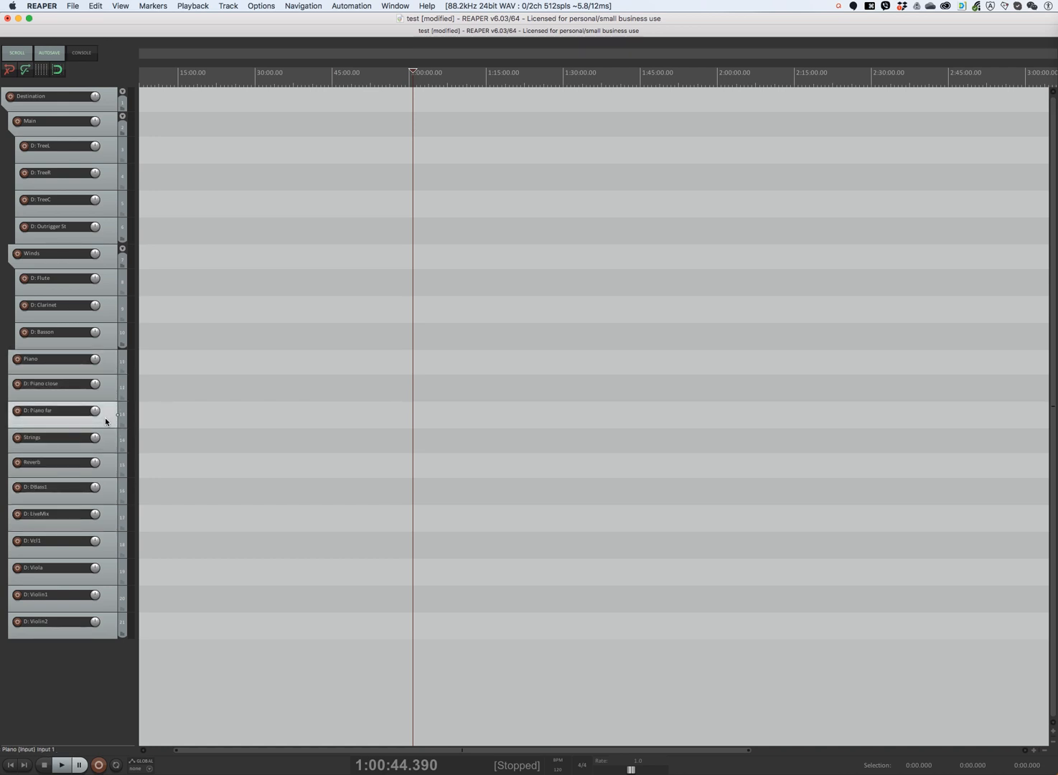
{"action": "left_click", "coordinate": [111, 370]}
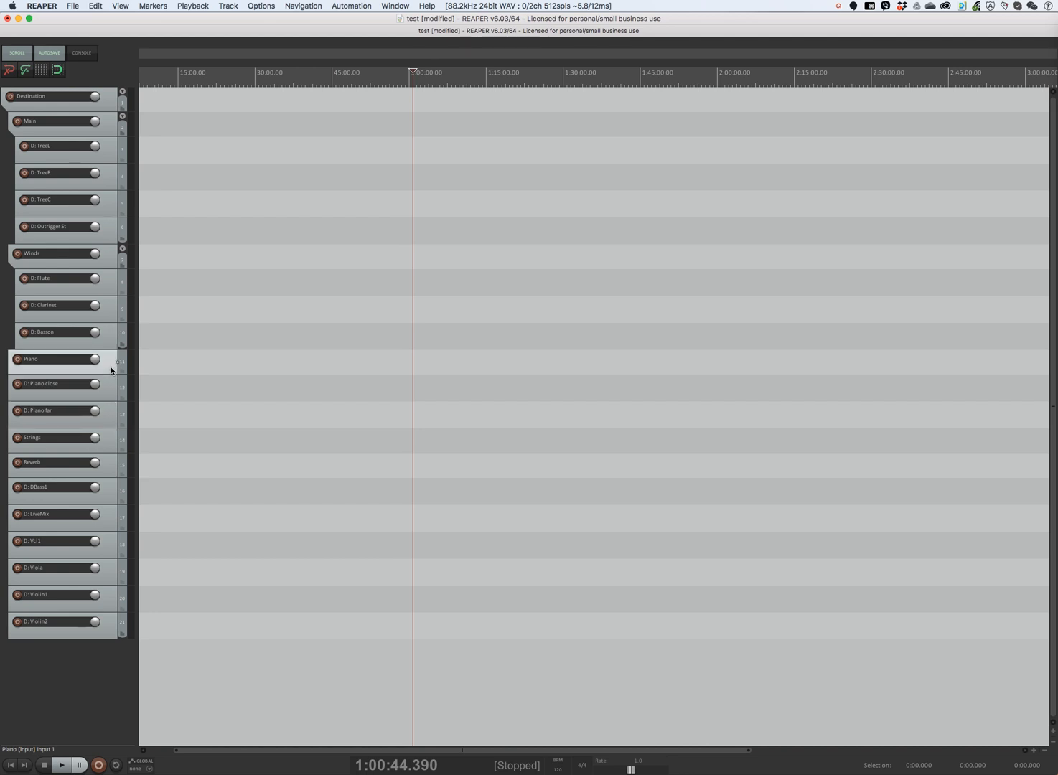
{"action": "left_click", "coordinate": [109, 413], "text": "shift"}
{"action": "key", "text": "ctrl+alt+super+bracketleft"}
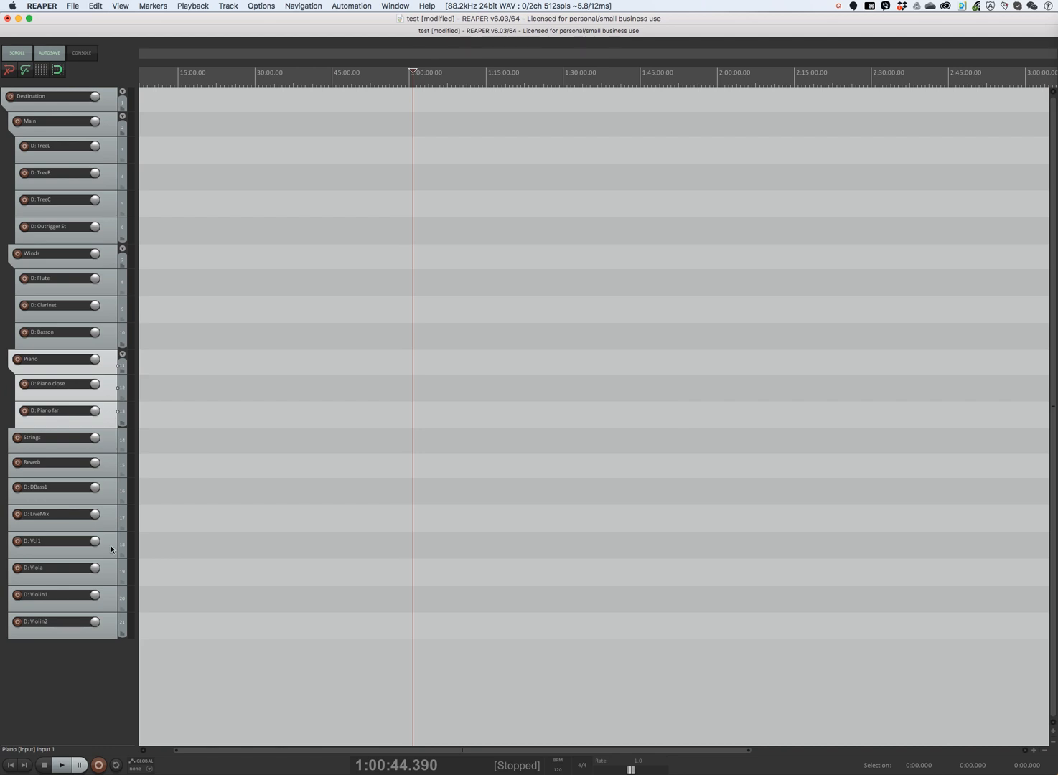
Move the D: Violin1 and D: Violin2 tracks together directly below the Strings track
{"action": "left_click", "coordinate": [112, 596]}
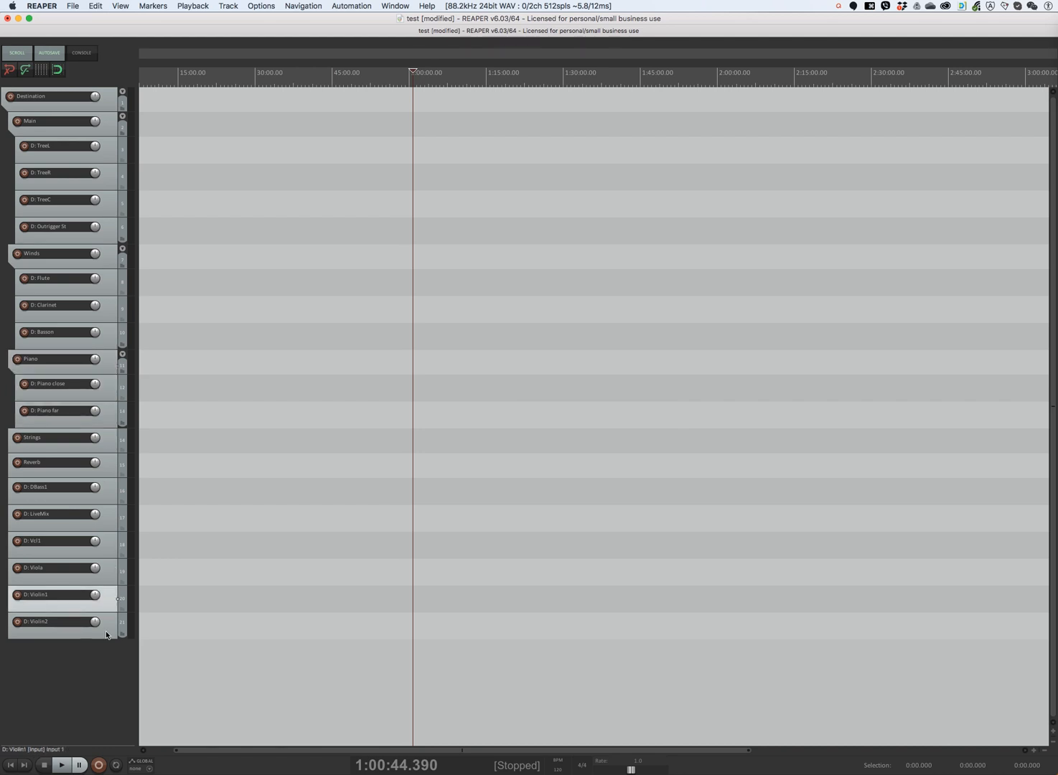
{"action": "left_click", "coordinate": [106, 632], "text": "shift"}
{"action": "left_click_drag", "start_coordinate": [109, 597], "coordinate": [104, 459]}
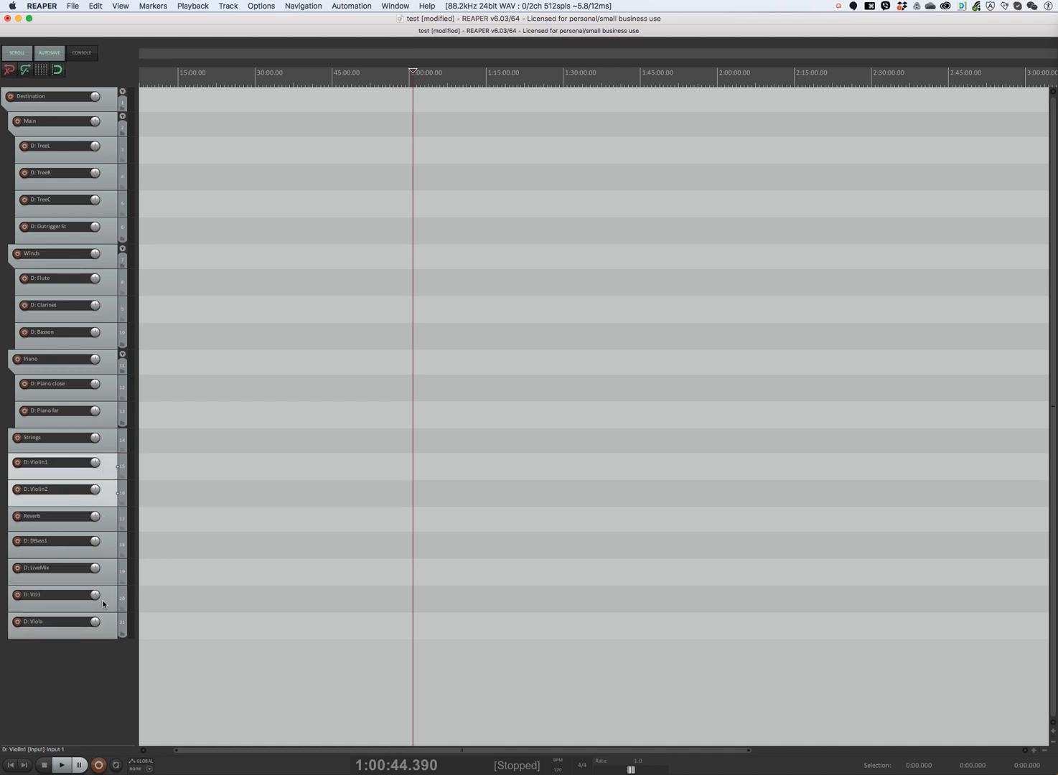
Place the D: Viola, D: Vcl1 and D: DBass1 tracks in that order between D: Violin2 and Reverb
{"action": "left_click", "coordinate": [107, 628]}
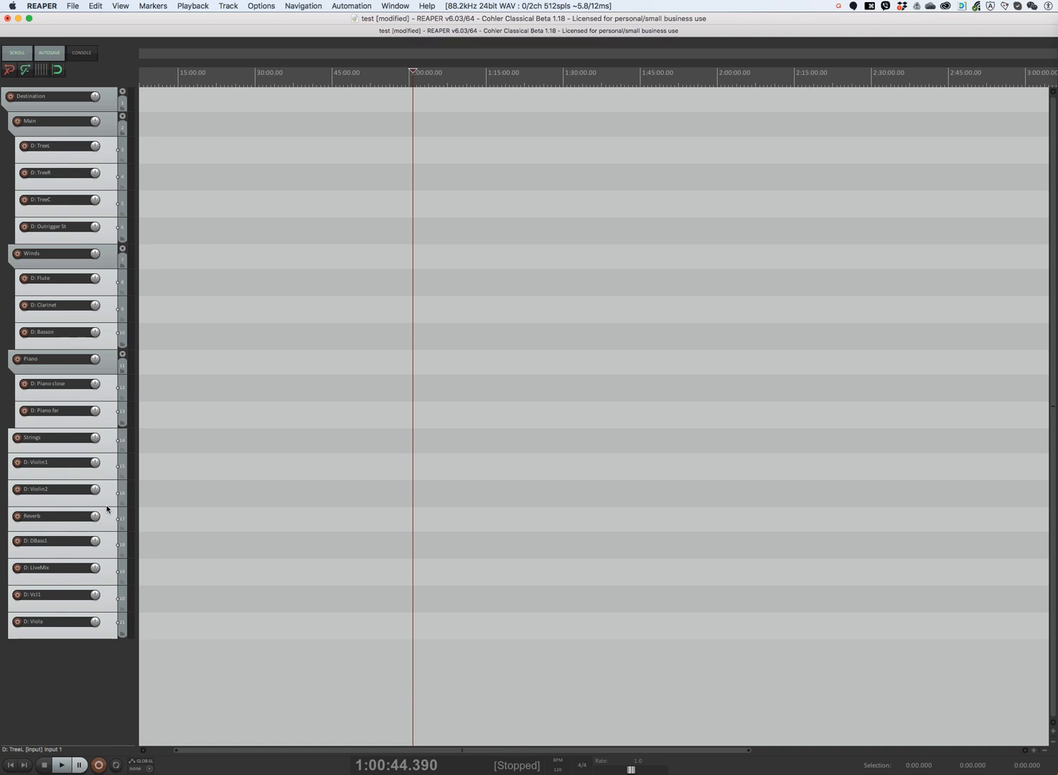
{"action": "left_click", "coordinate": [103, 622]}
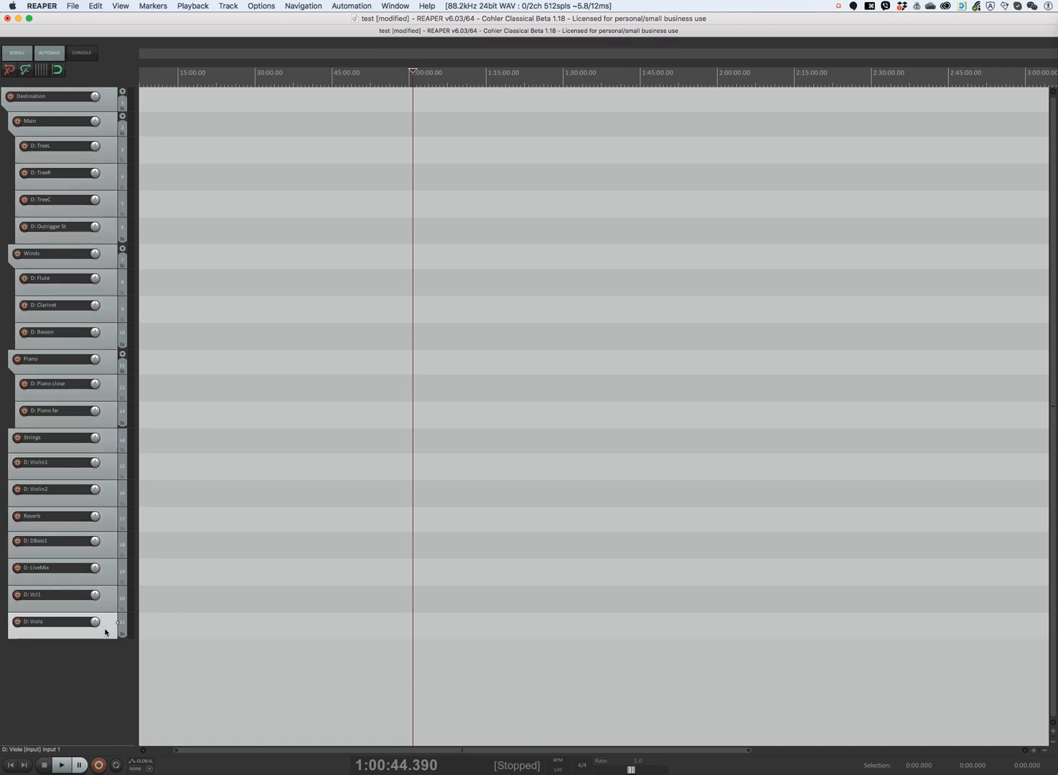
{"action": "left_click_drag", "start_coordinate": [108, 630], "coordinate": [109, 505]}
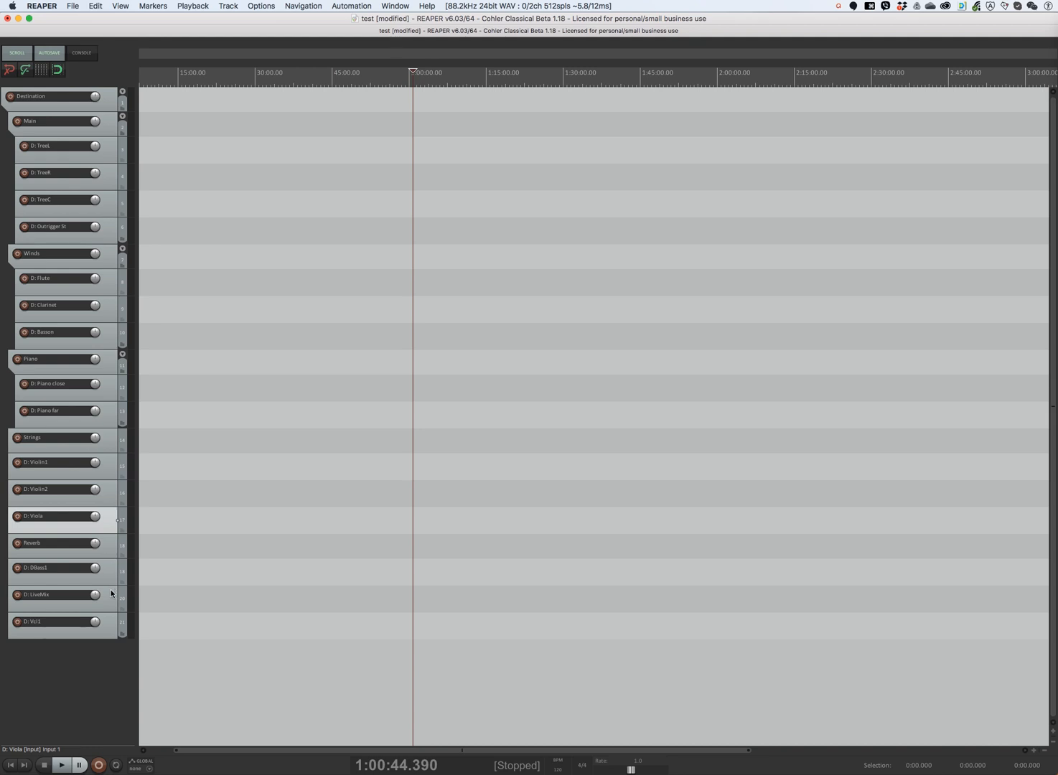
{"action": "left_click", "coordinate": [109, 628]}
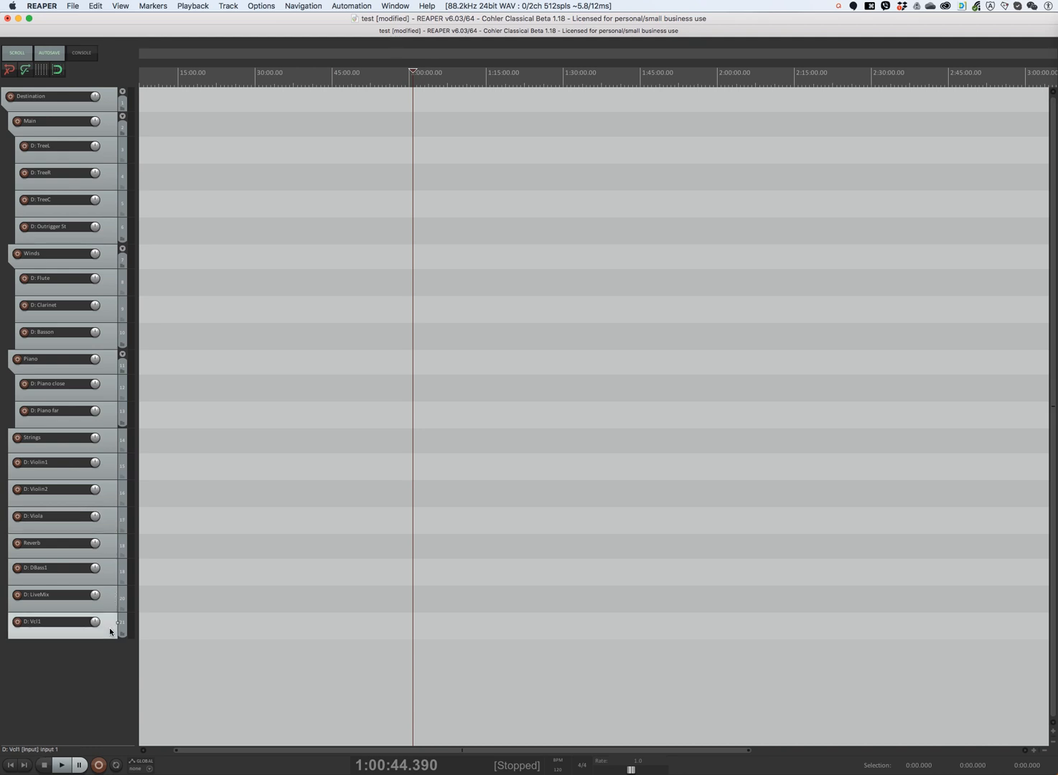
{"action": "left_click_drag", "start_coordinate": [109, 627], "coordinate": [111, 540]}
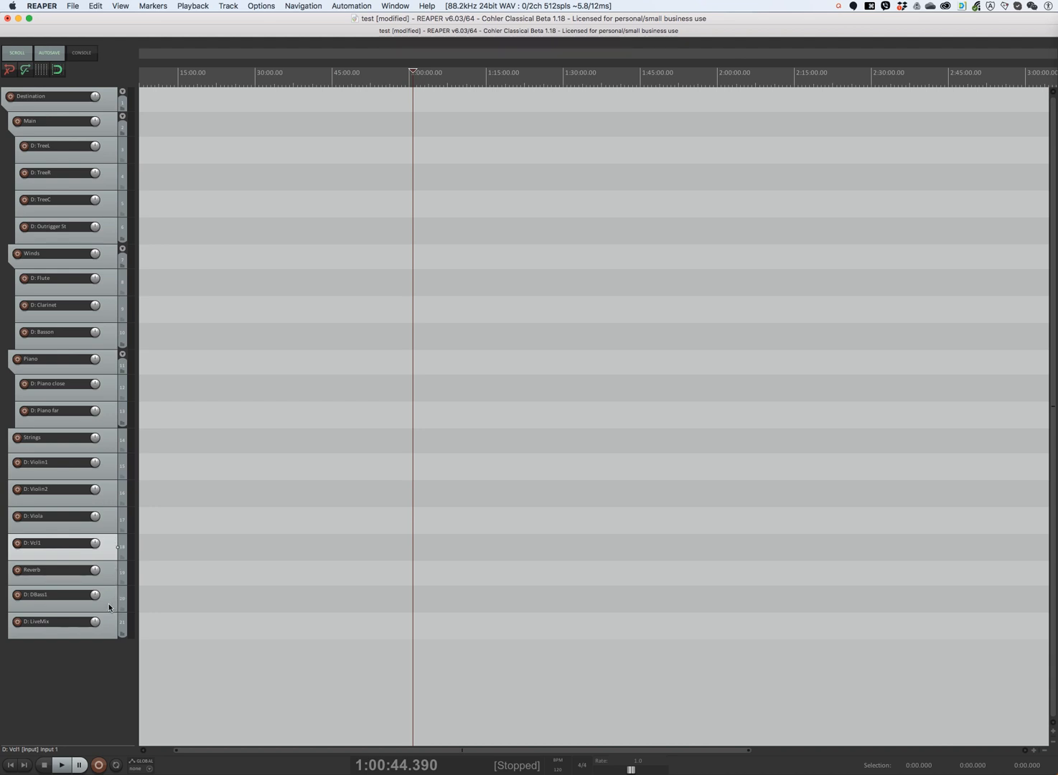
{"action": "left_click", "coordinate": [109, 607]}
{"action": "left_click_drag", "start_coordinate": [109, 608], "coordinate": [108, 566]}
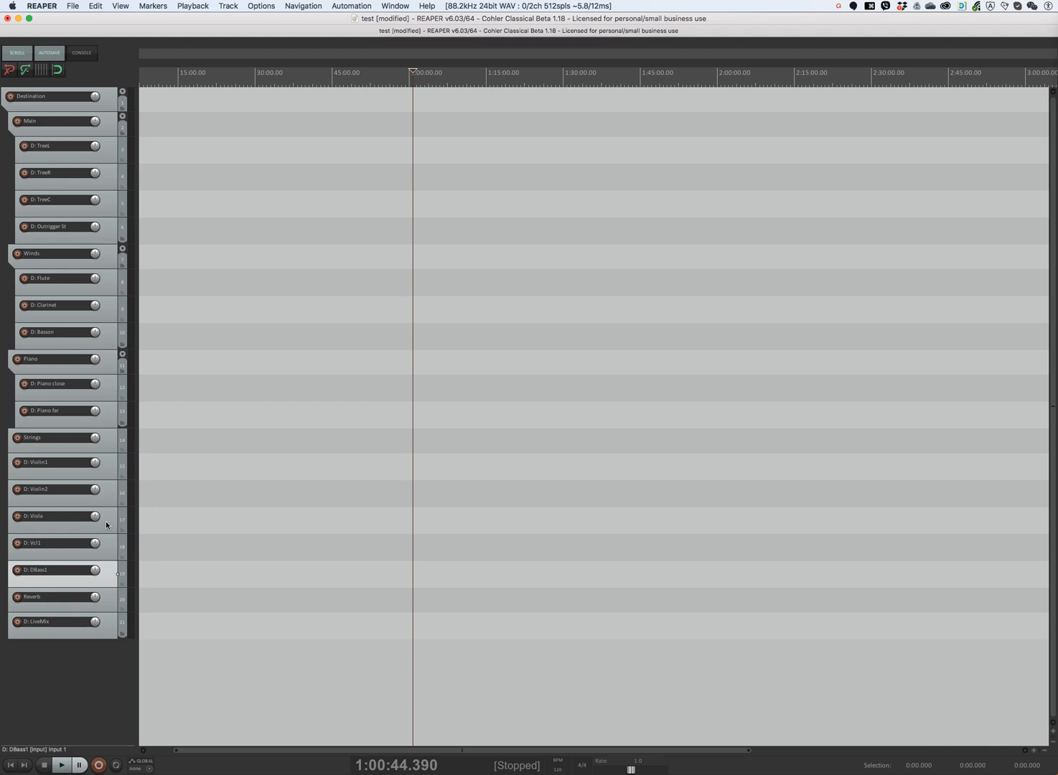
Make a folder from the tracks Strings through D: DBass1, with Strings as the parent
{"action": "left_click", "coordinate": [109, 440]}
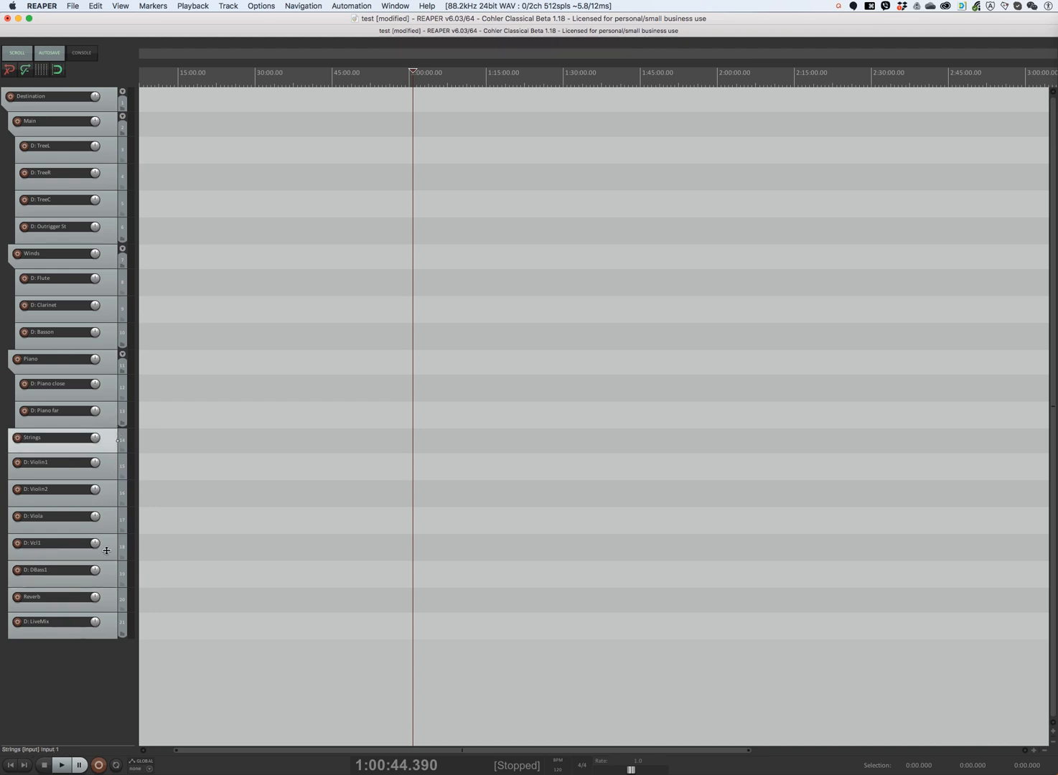
{"action": "left_click", "coordinate": [104, 573], "text": "shift"}
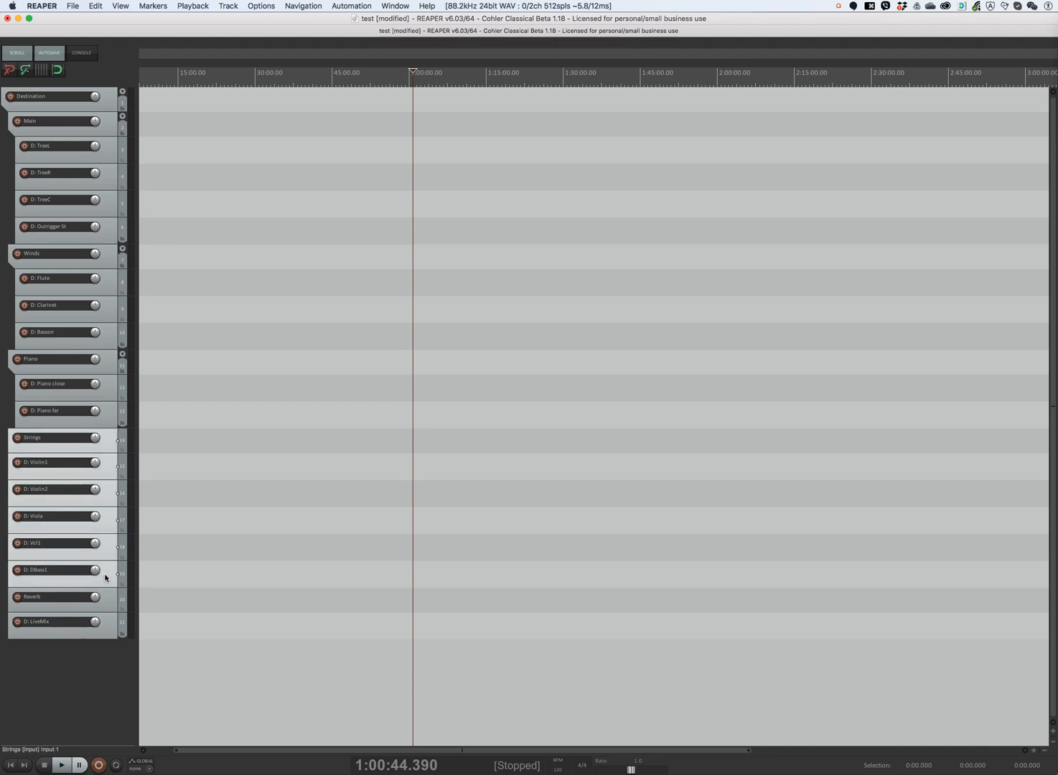
{"action": "key", "text": "ctrl+alt+super+bracketleft"}
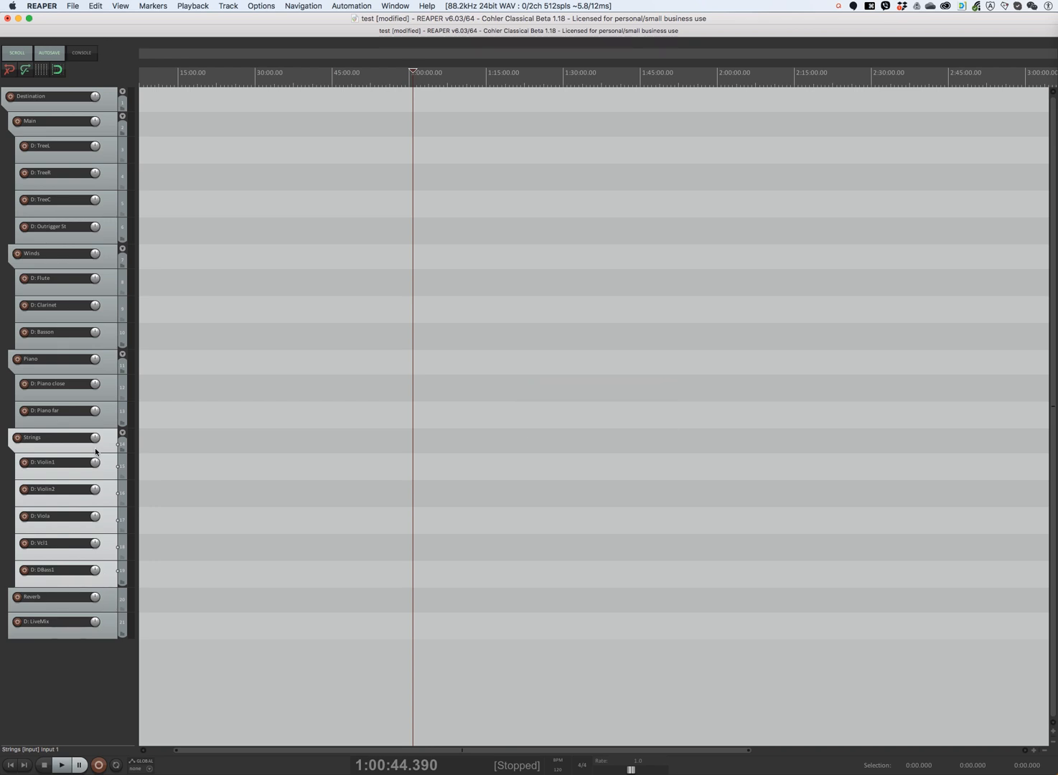
Add a track named Edit Mix directly below Destination, and make it the parent folder of the tracks Main through Reverb
{"action": "left_click", "coordinate": [107, 101]}
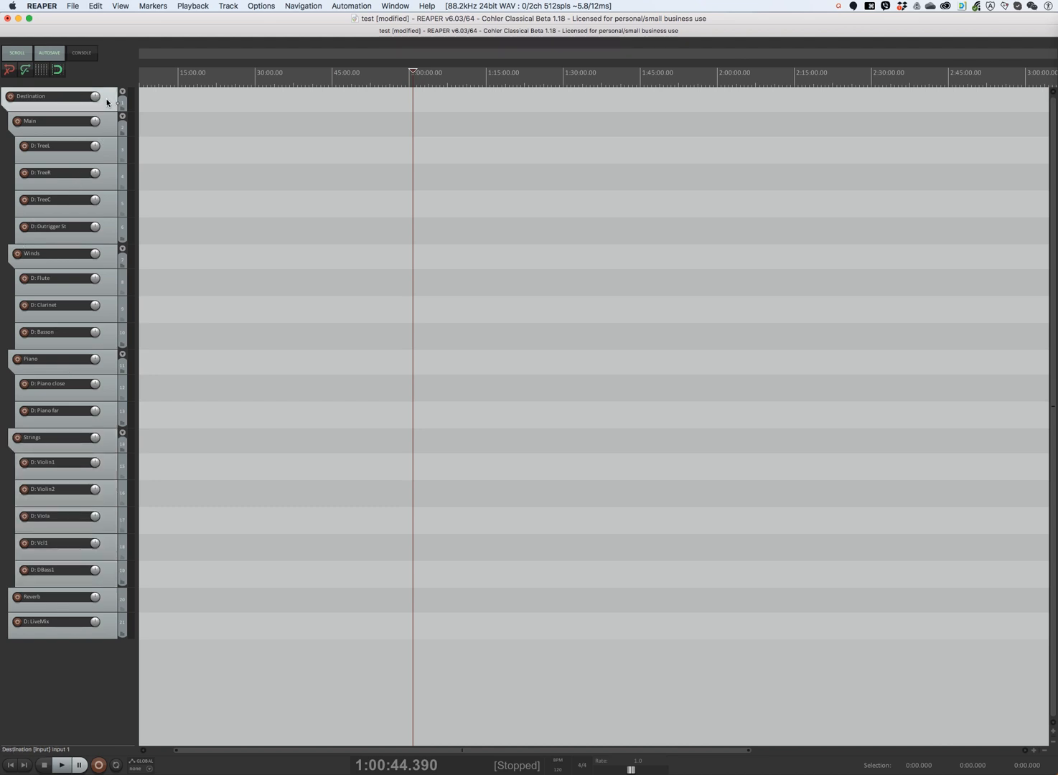
{"action": "key", "text": "super+t"}
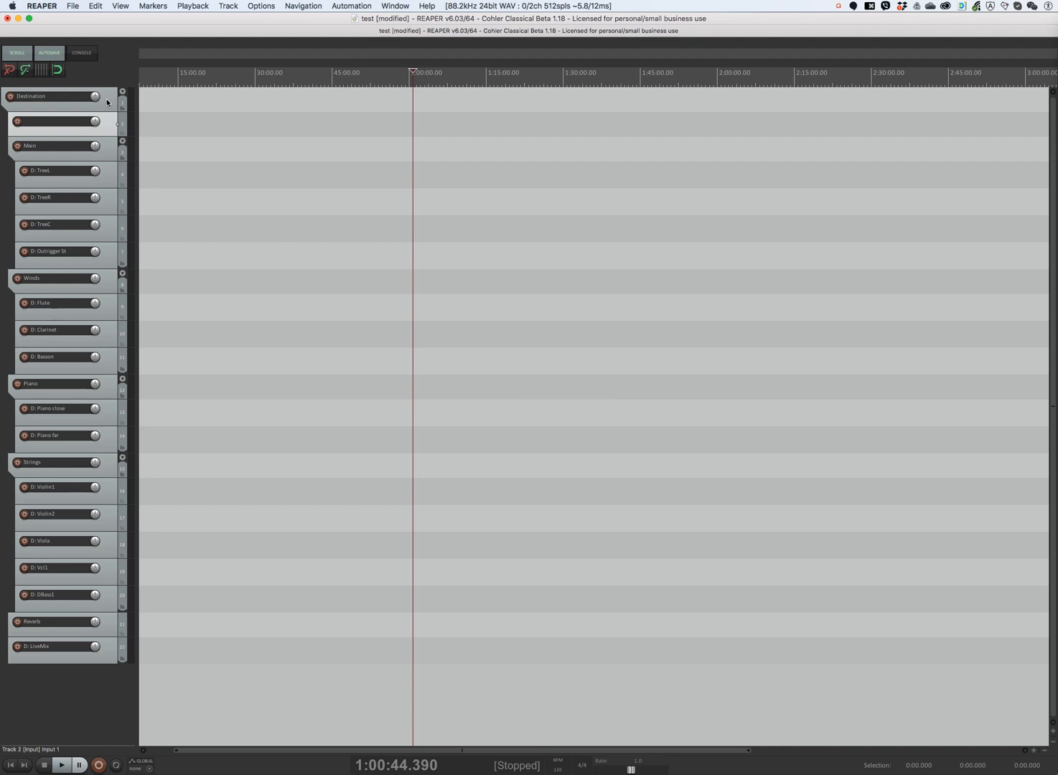
{"action": "double_click", "coordinate": [50, 123]}
{"action": "type", "text": "Edit Mix"}
{"action": "key", "text": "Return"}
{"action": "left_click", "coordinate": [109, 624], "text": "shift"}
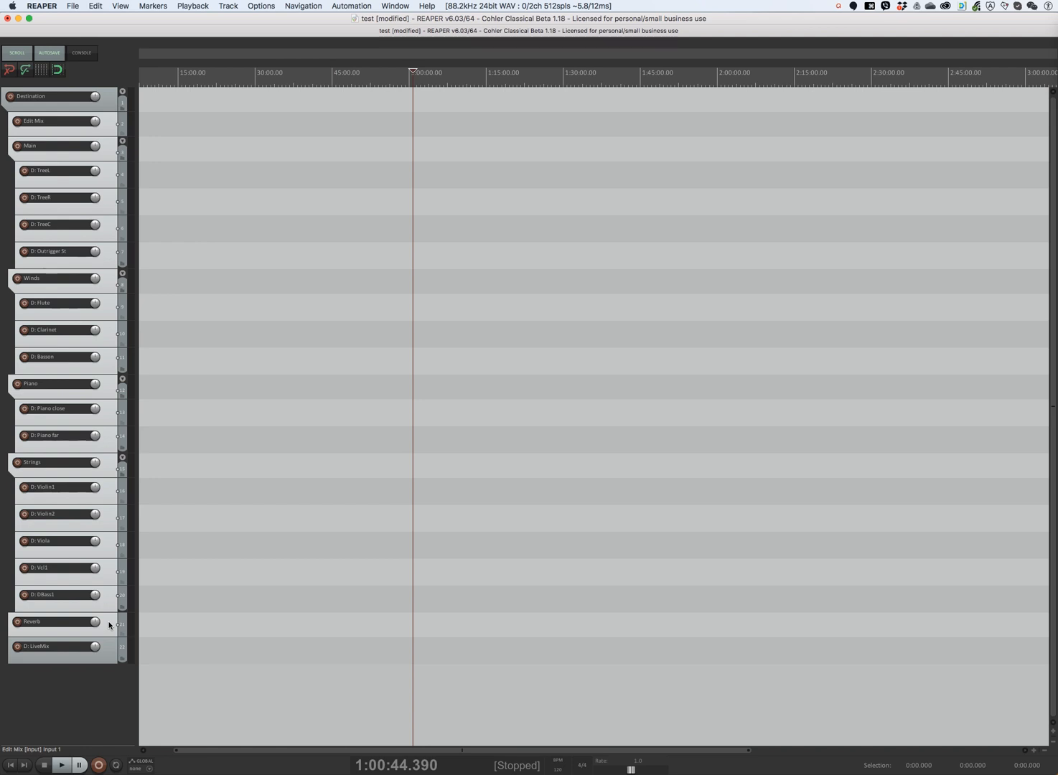
{"action": "key", "text": "ctrl+alt+super+bracketleft"}
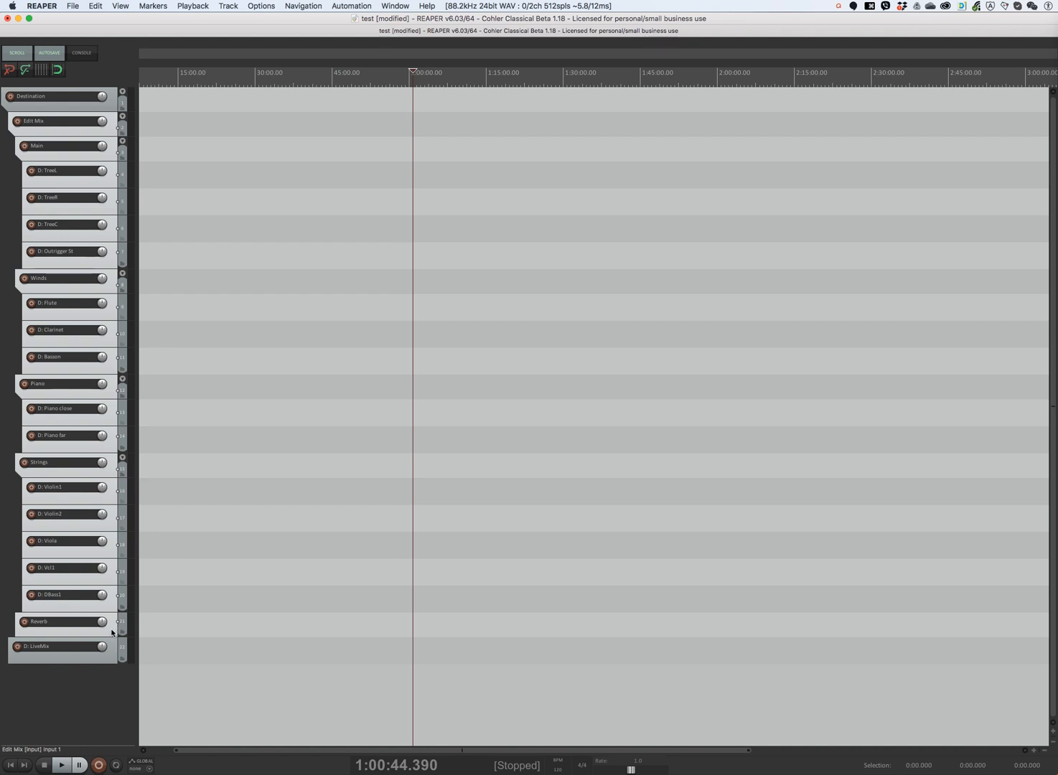
Hide the Reverb track from the track control panel using the Track Manager, leaving it shown in the mixer
{"action": "left_click", "coordinate": [109, 633]}
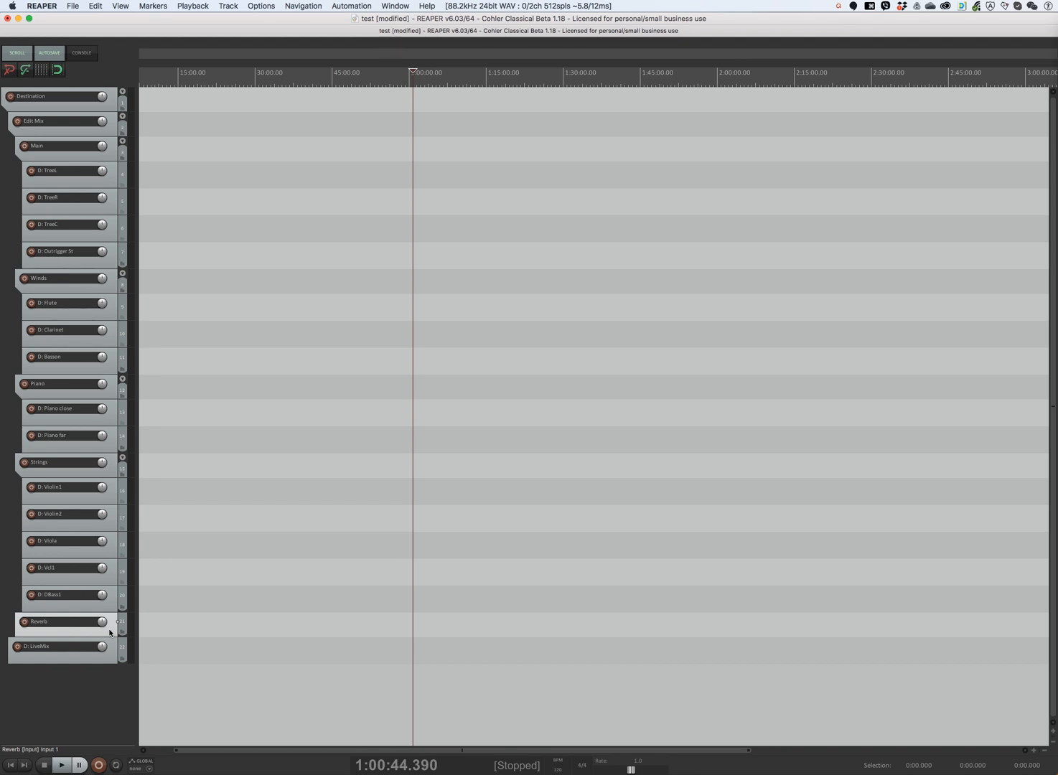
{"action": "key", "text": "shift+super+m"}
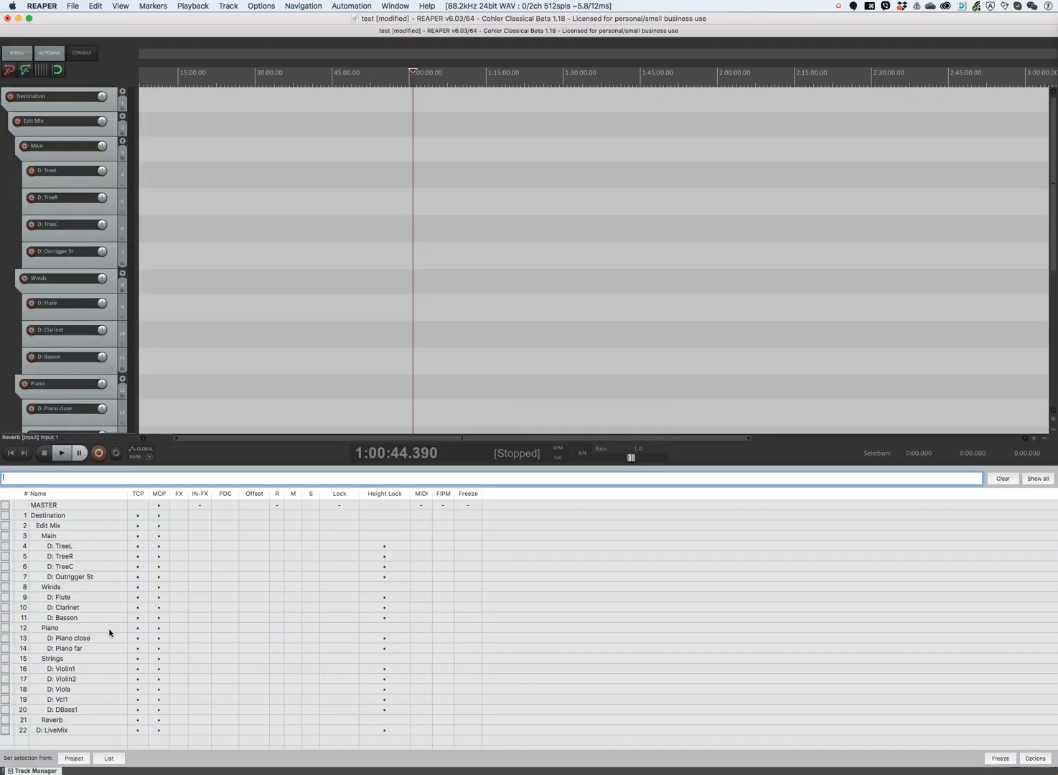
{"action": "left_click", "coordinate": [138, 722]}
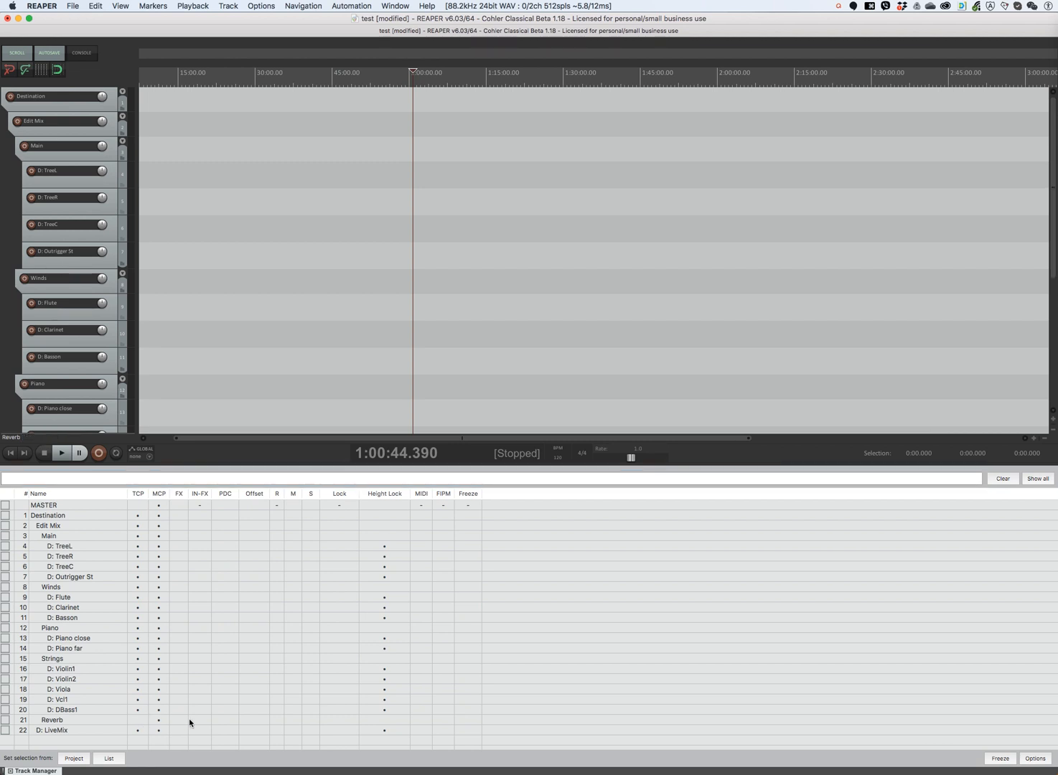
{"action": "key", "text": "shift+super+m"}
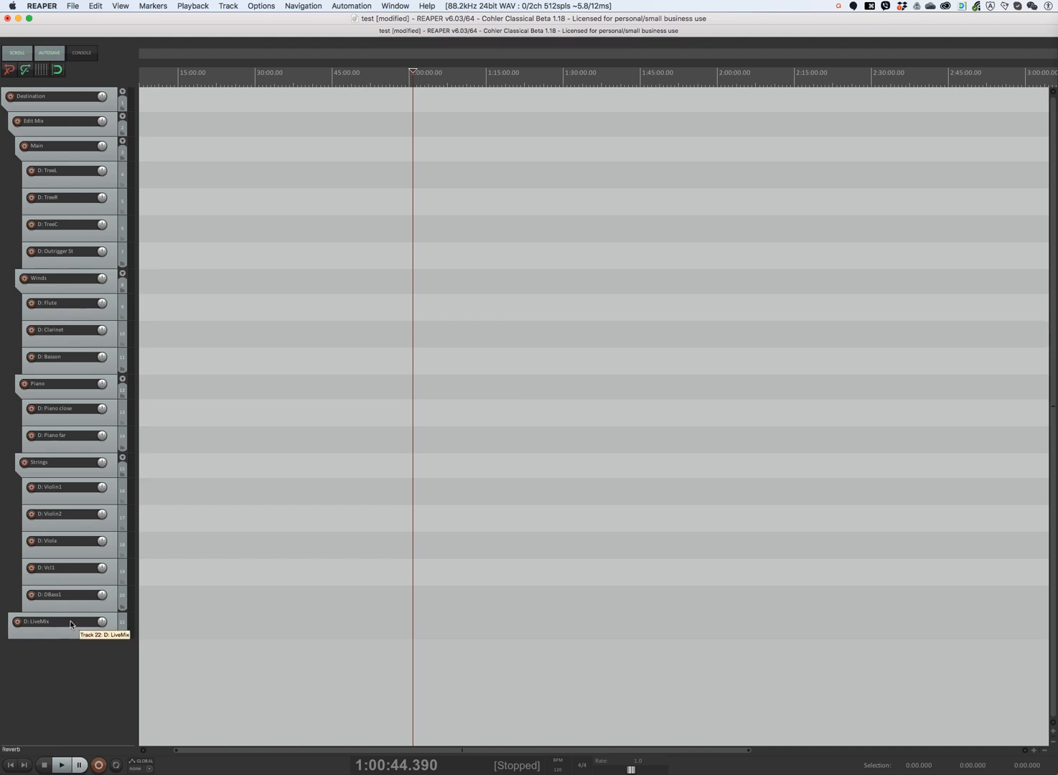
Show the mixer and switch it to the staggered folder layout with narrow child track strips
{"action": "key", "text": "super+m"}
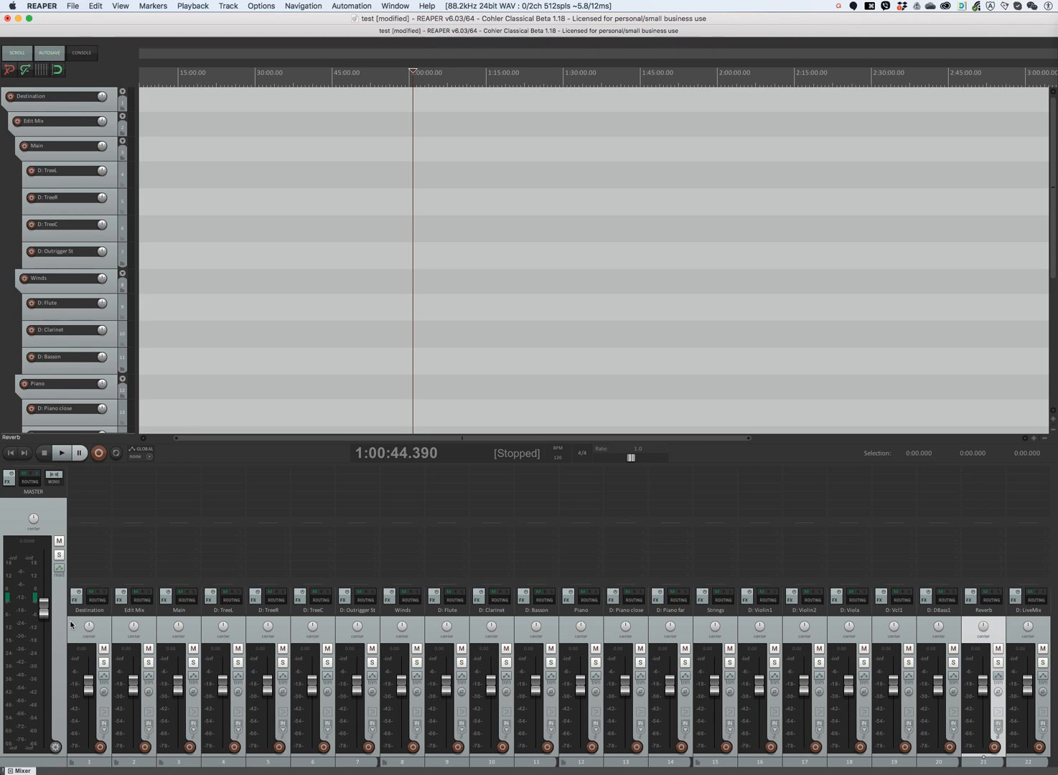
{"action": "key", "text": "ctrl+m"}
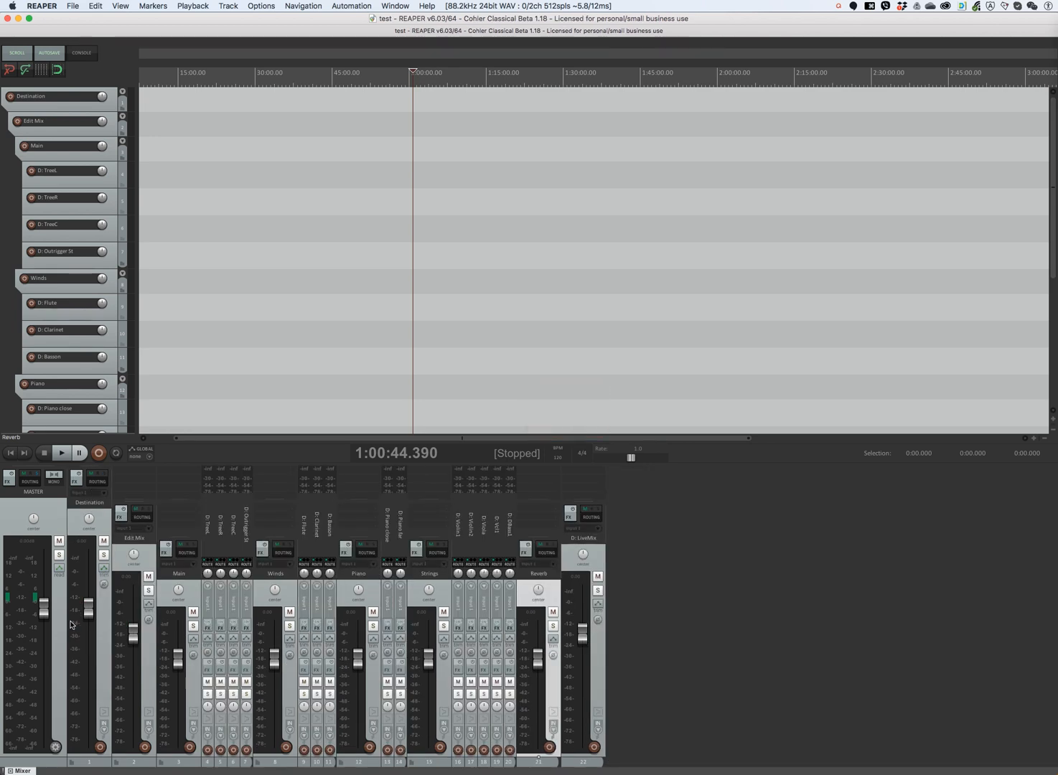
Collapse the Main, Winds, Piano and Strings folders in the mixer so their child strips are hidden
{"action": "double_click", "coordinate": [191, 596]}
{"action": "double_click", "coordinate": [238, 598]}
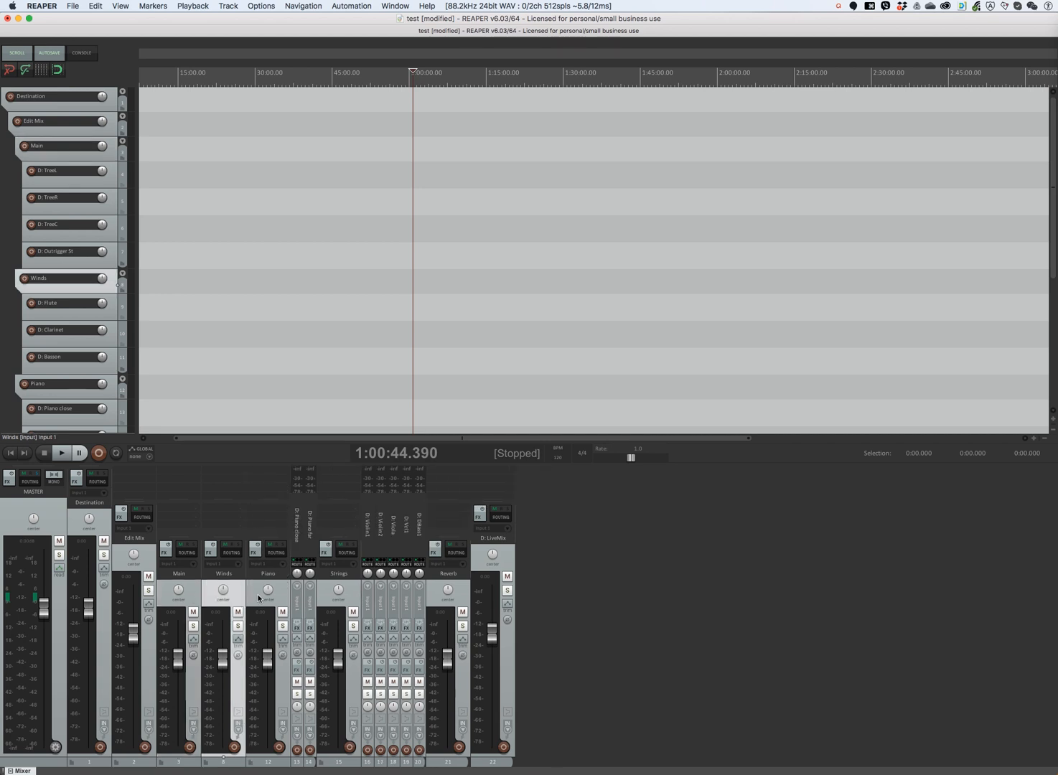
{"action": "double_click", "coordinate": [285, 598]}
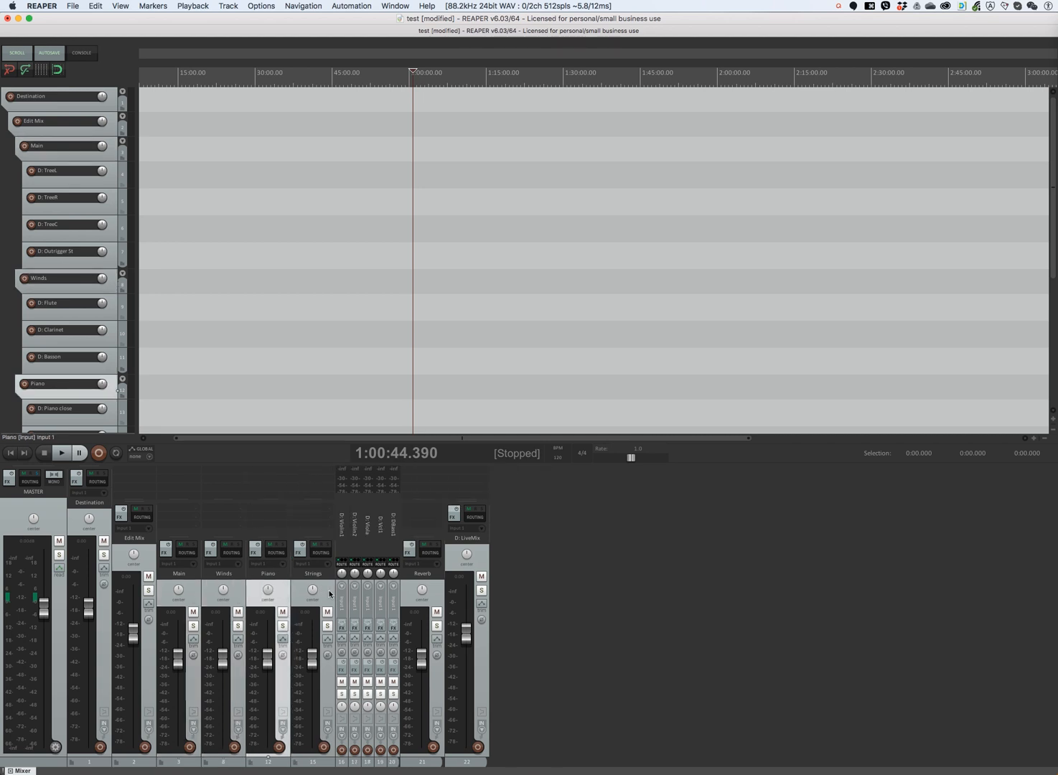
{"action": "double_click", "coordinate": [330, 594]}
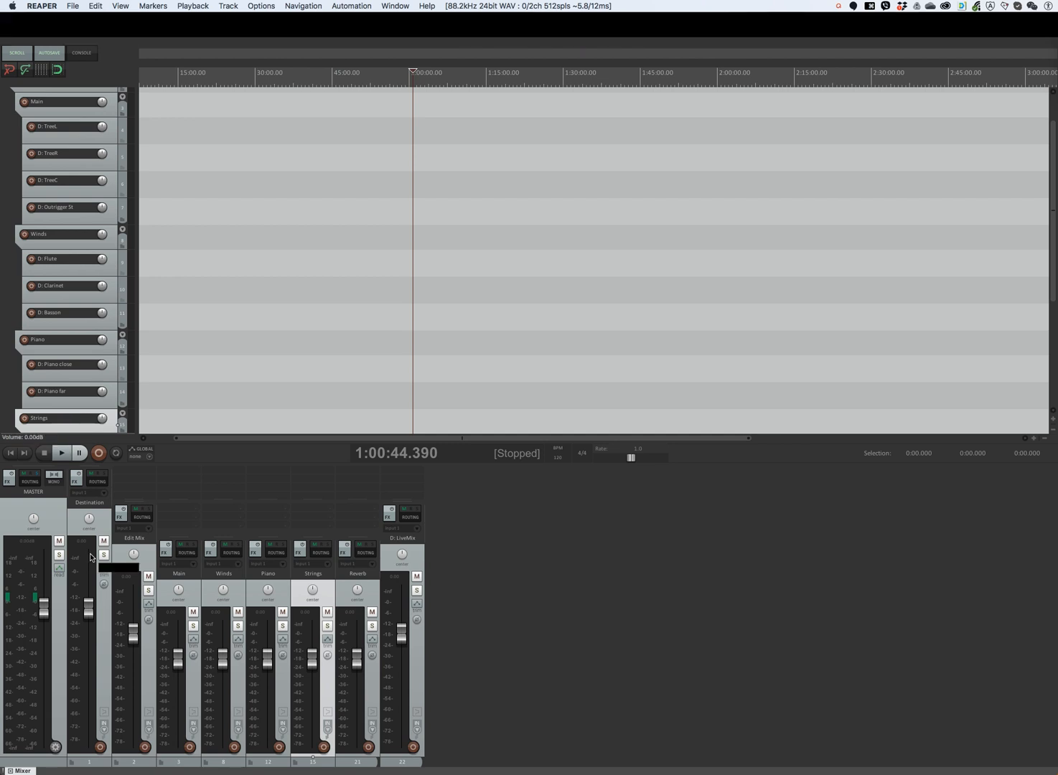
Mute the D: LiveMix track in the mixer, and hide the mixer
{"action": "left_click", "coordinate": [416, 578]}
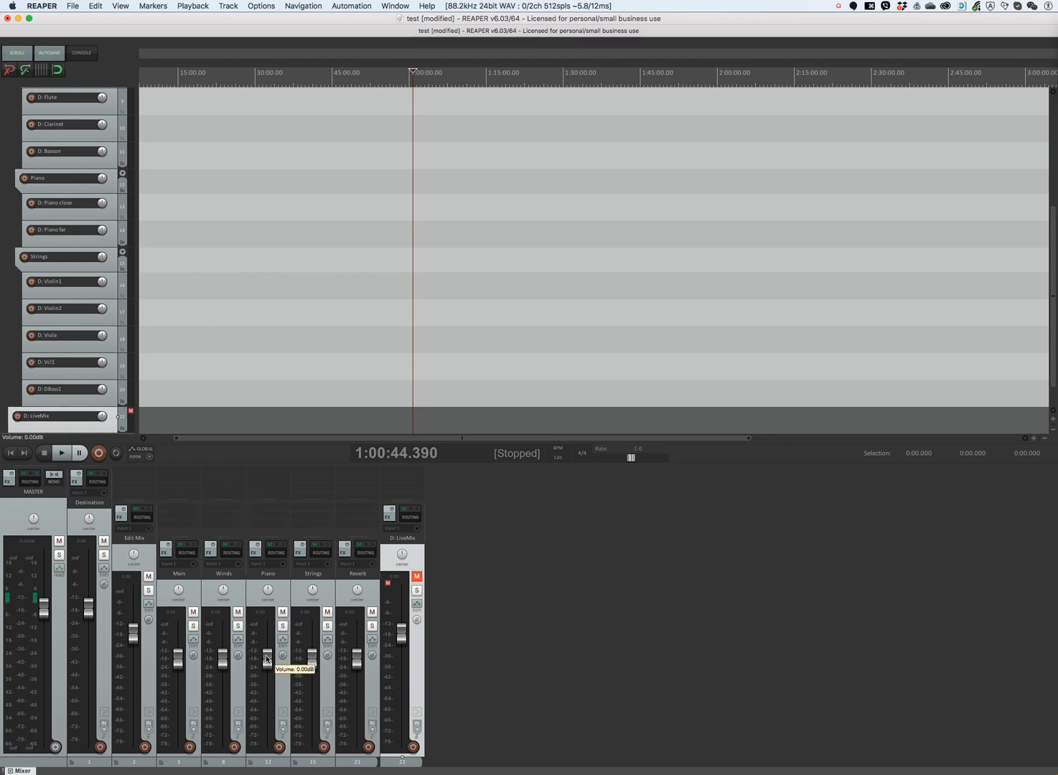
{"action": "key", "text": "super+m"}
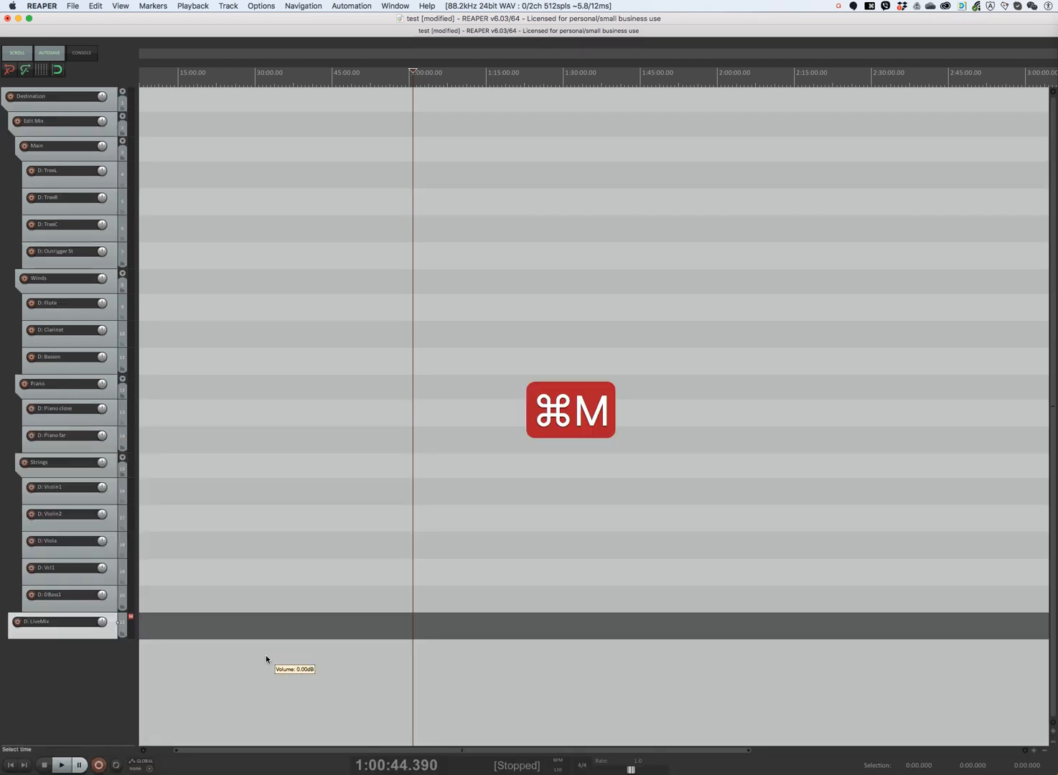
Create the source groups from the destination track layout, replacing any existing source track groups
{"action": "left_click", "coordinate": [263, 5]}
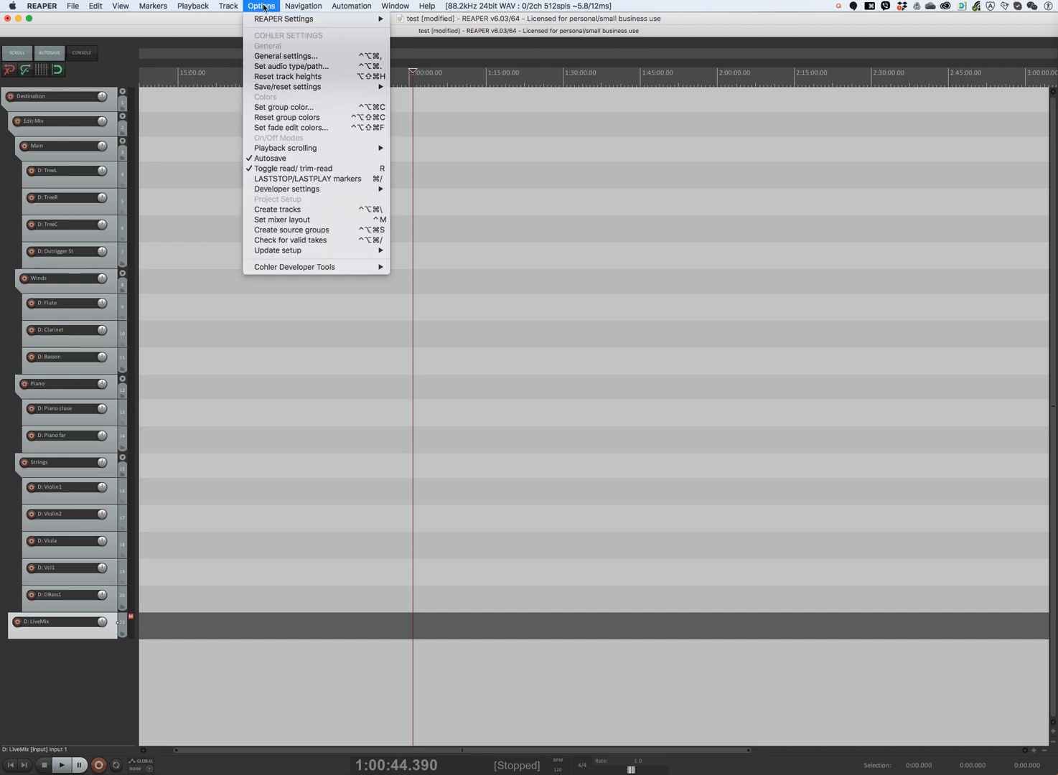
{"action": "left_click", "coordinate": [281, 230]}
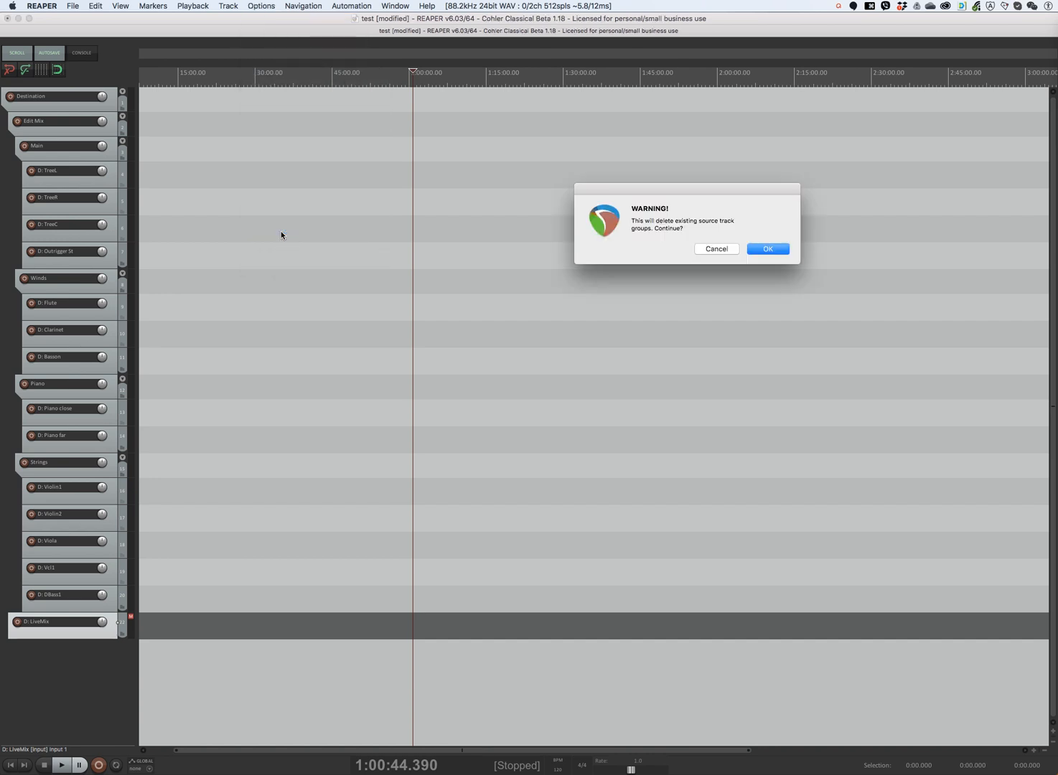
{"action": "key", "text": "Return"}
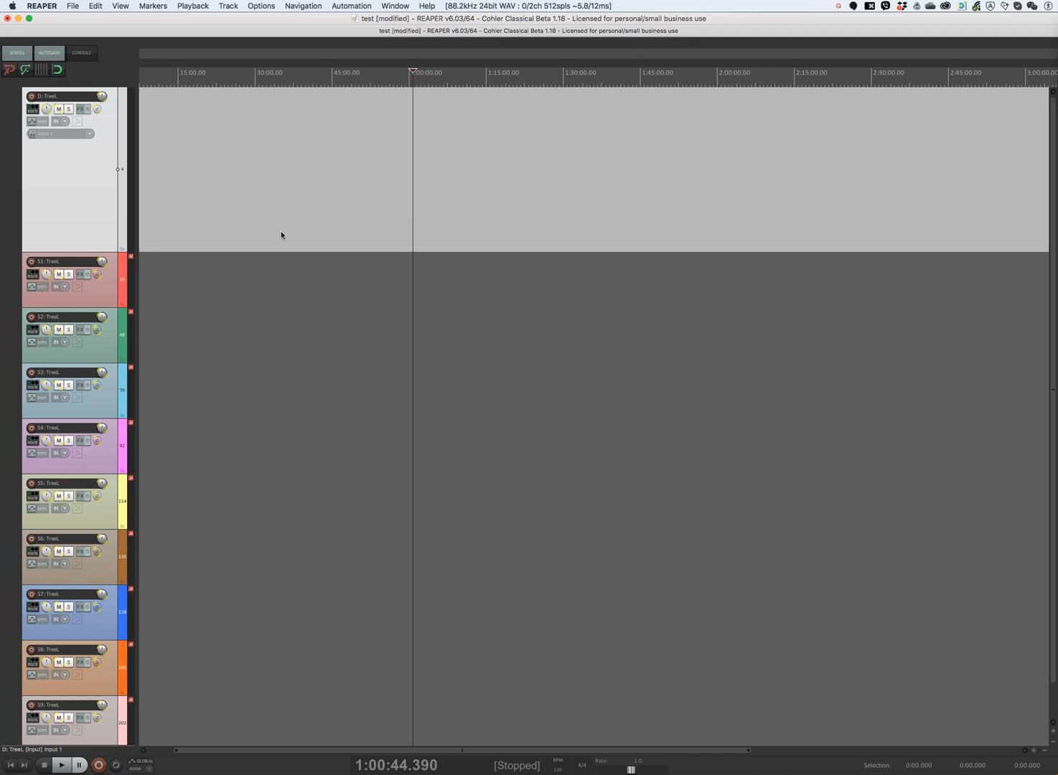
Show the mixer, step through the strips of source groups 1 to 9, and return to the Destination group with the mixer hidden
{"action": "key", "text": "super+m"}
{"action": "key", "text": "alt+Down"}
{"action": "key", "text": "alt+Down"}
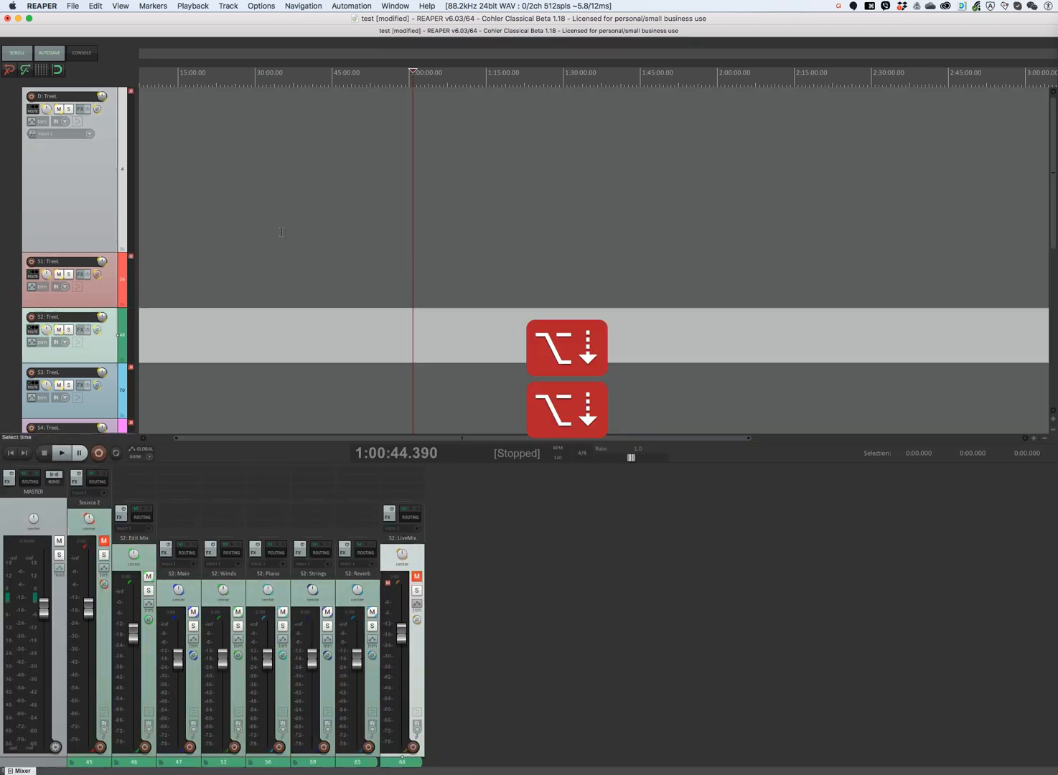
{"action": "key", "text": "alt+Down"}
{"action": "key", "text": "alt+Down"}
{"action": "key", "text": "alt+Down"}
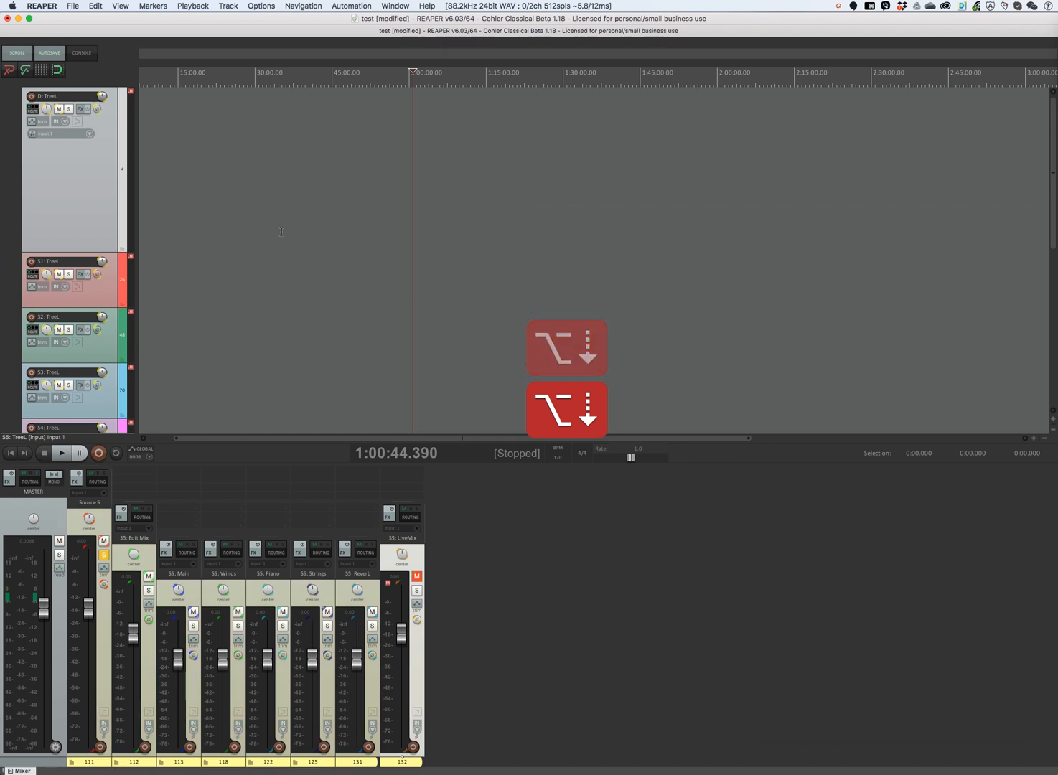
{"action": "key", "text": "alt+Down"}
{"action": "key", "text": "alt+Down"}
{"action": "key", "text": "alt+Down"}
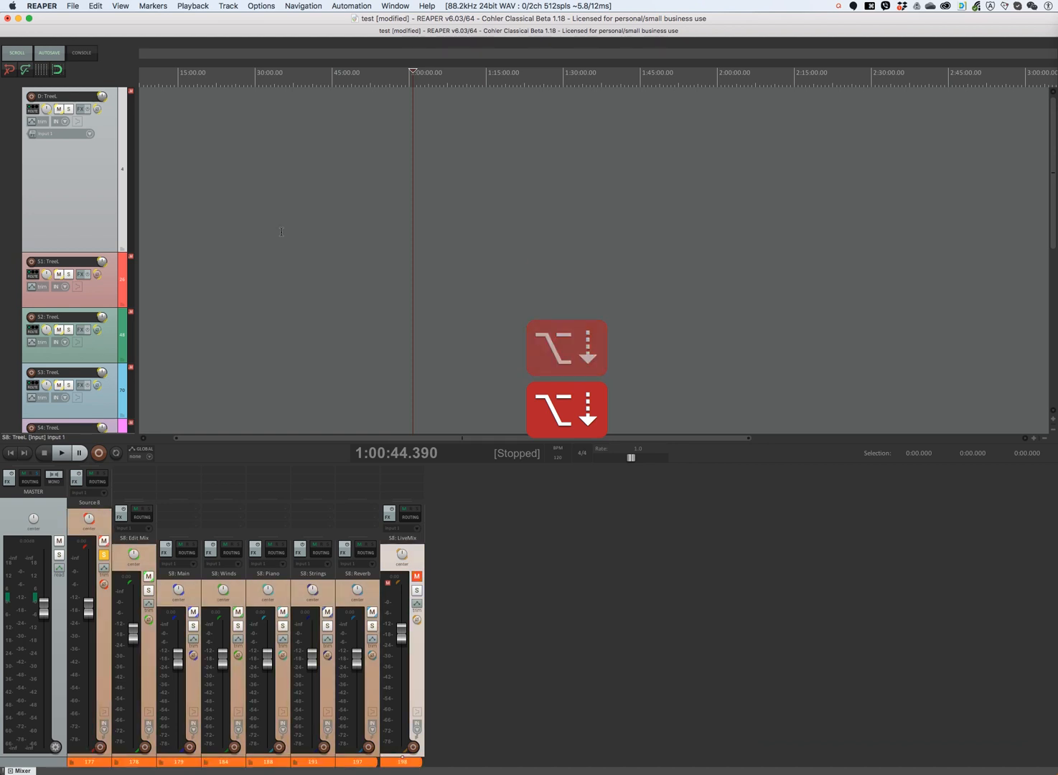
{"action": "key", "text": "alt+Down"}
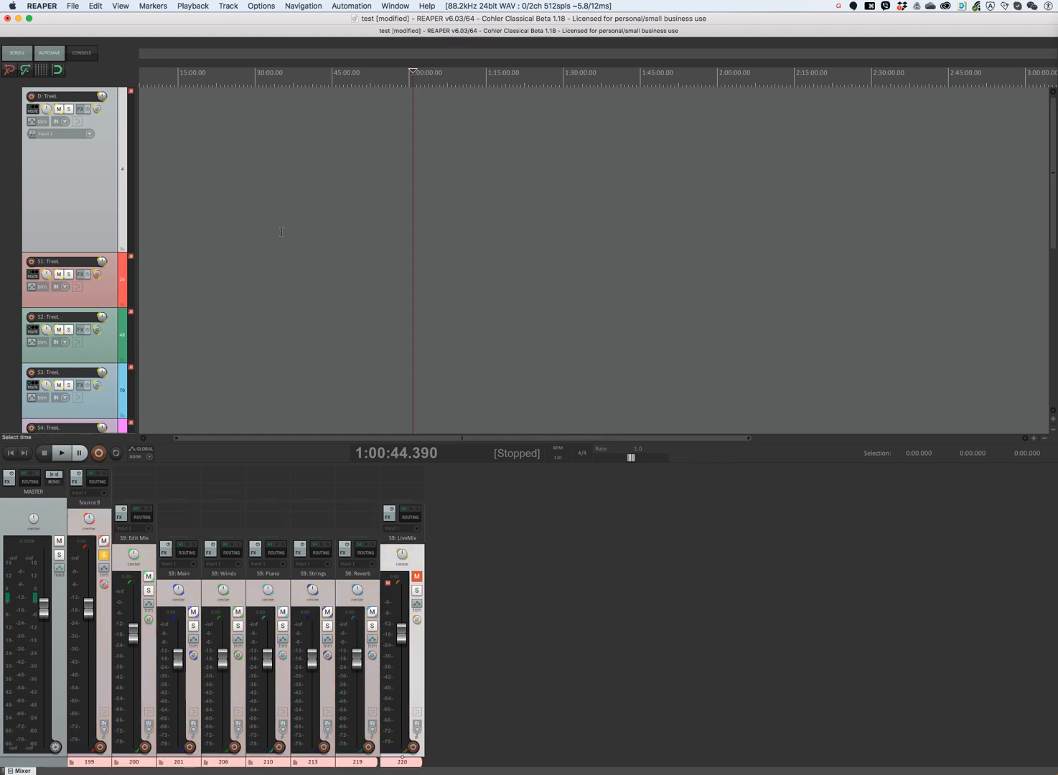
{"action": "key", "text": "d"}
{"action": "key", "text": "super+m"}
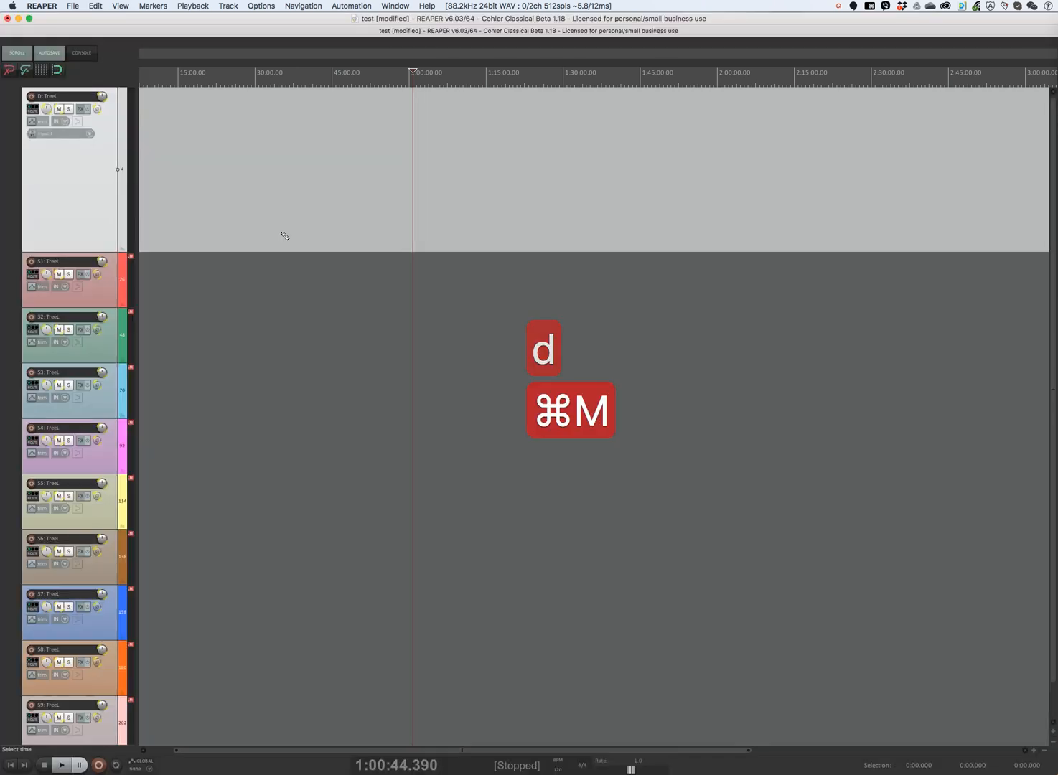
Place the edit cursor at about 27:54 and load the audio files for takes 1 to 50 onto the destination tracks
{"action": "left_click", "coordinate": [244, 149]}
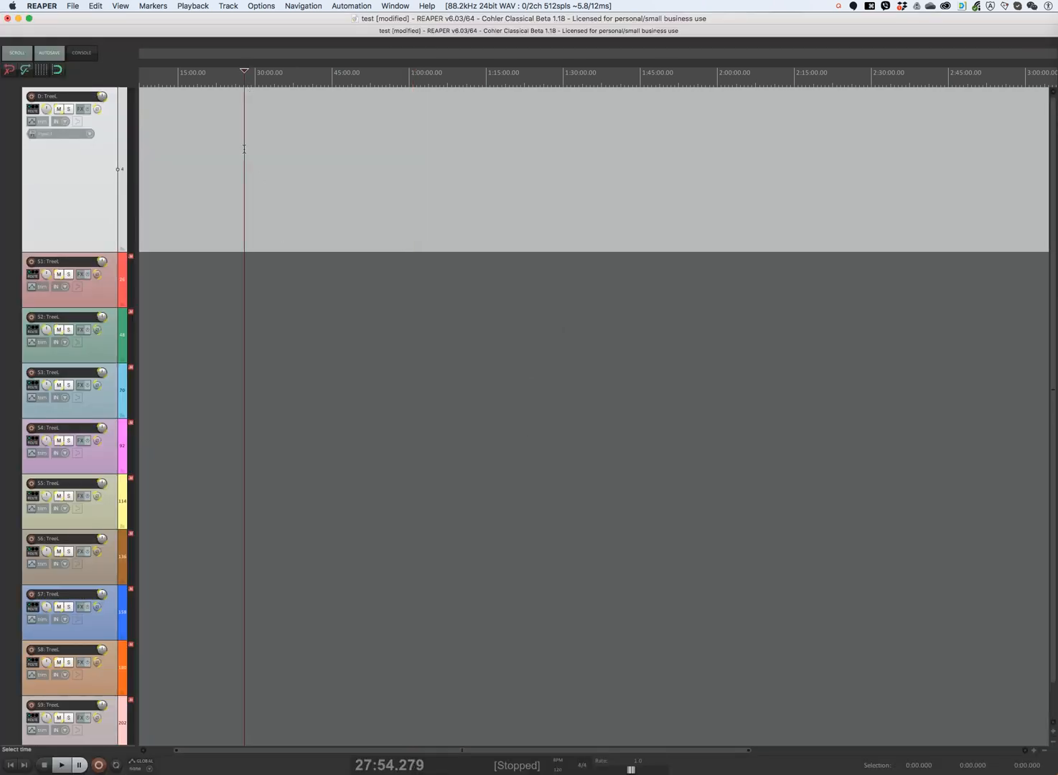
{"action": "left_click", "coordinate": [72, 5]}
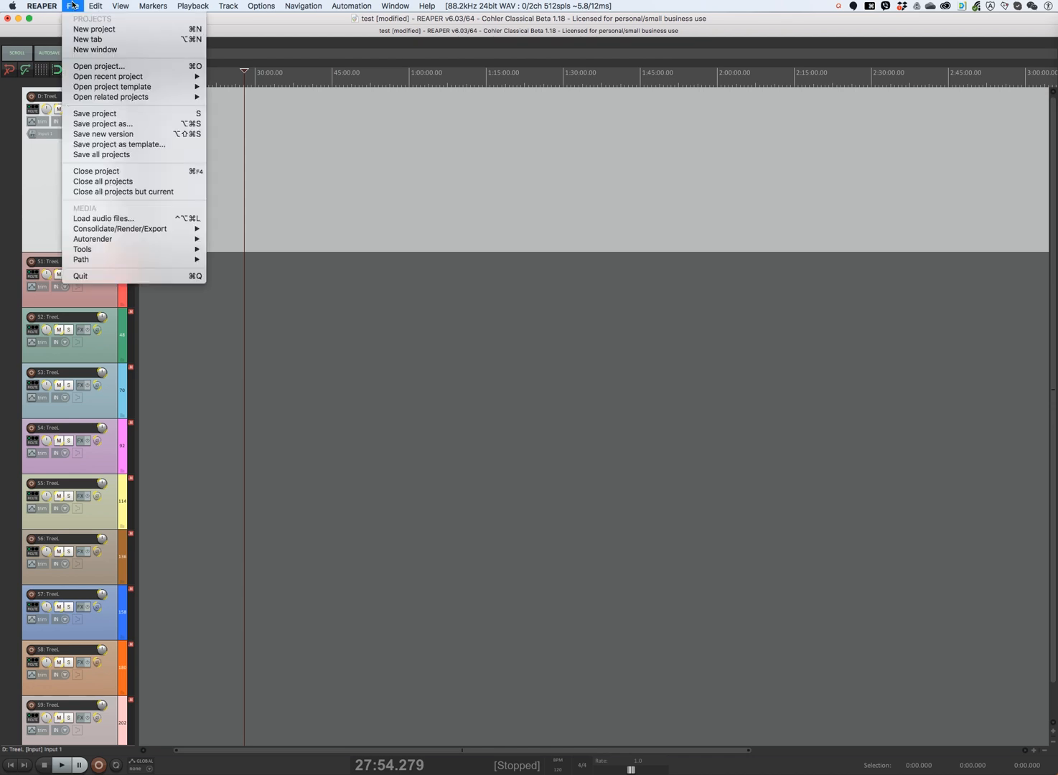
{"action": "left_click", "coordinate": [87, 218]}
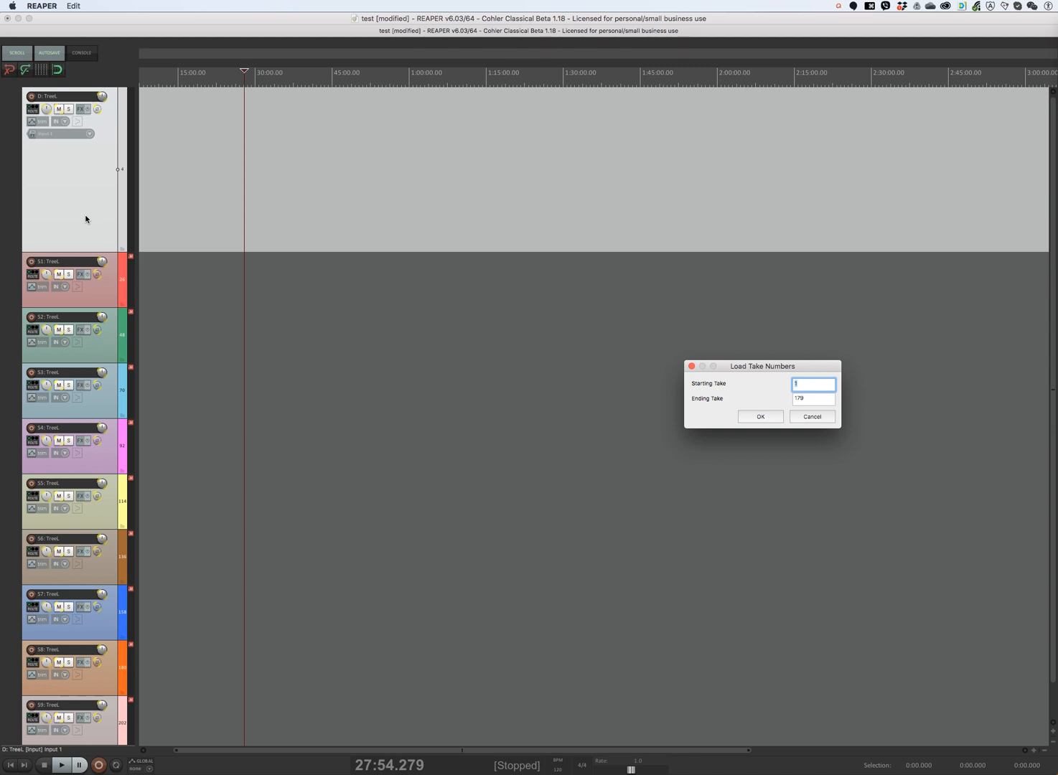
{"action": "key", "text": "Tab"}
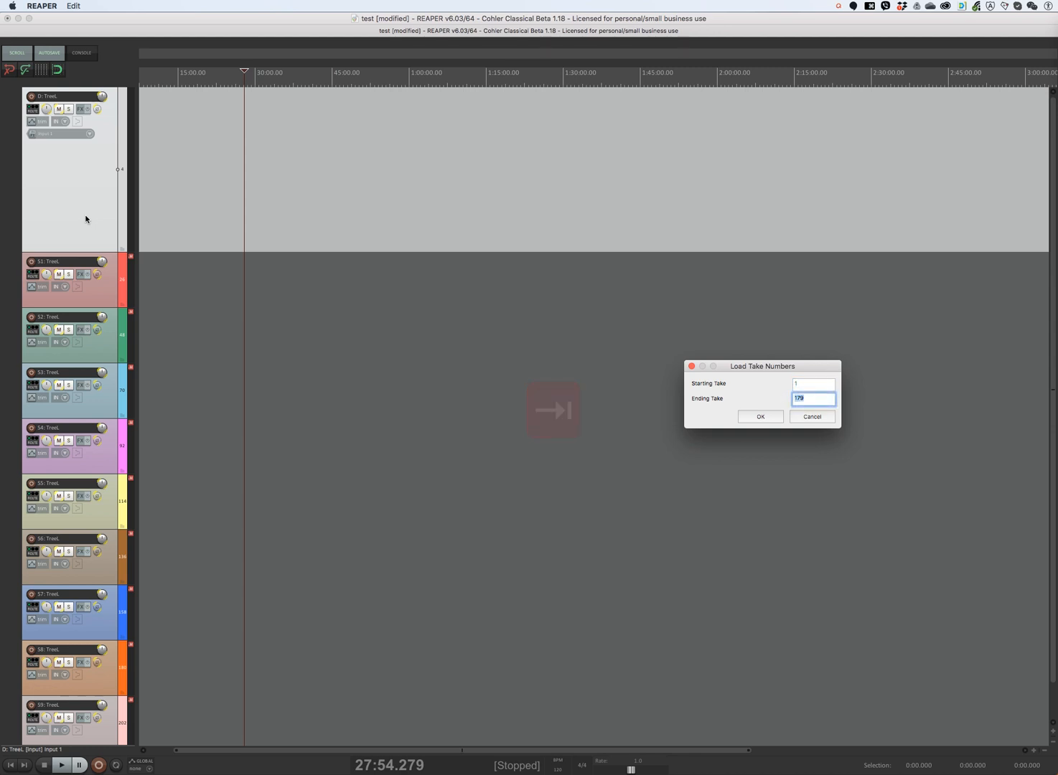
{"action": "type", "text": "50"}
{"action": "key", "text": "Return"}
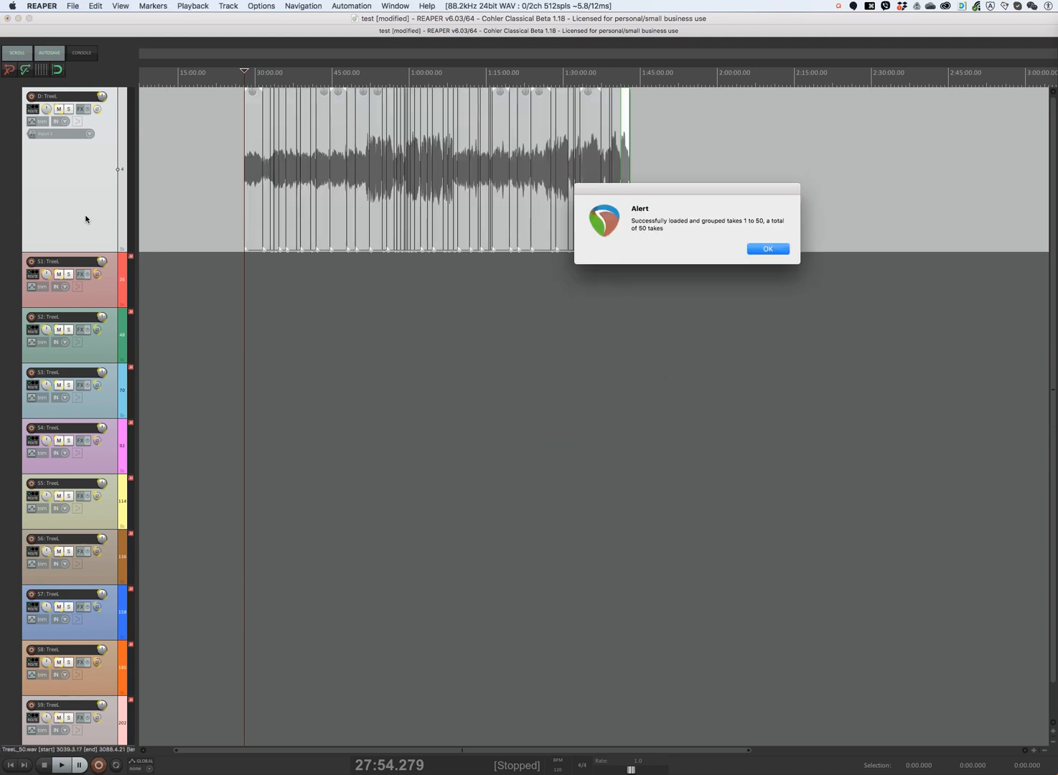
{"action": "key", "text": "Return"}
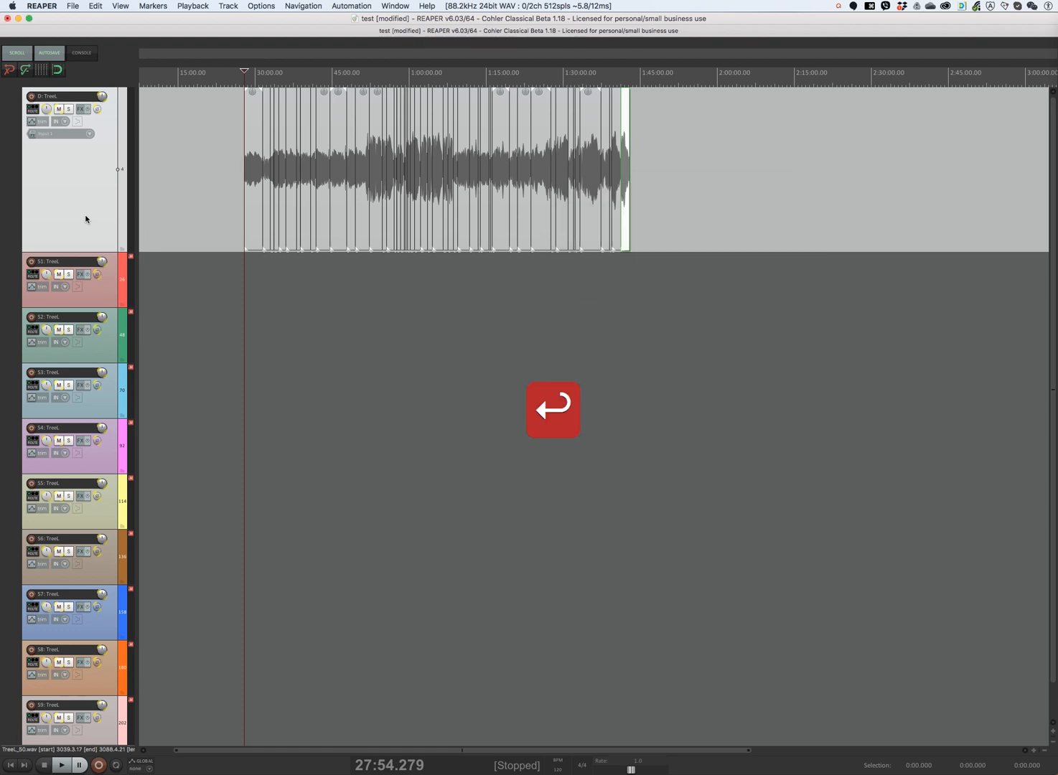
Examine the loaded takes on all destination tracks by temporarily expanding the group, and collapse it back to D: TreeL
{"action": "key", "text": "z"}
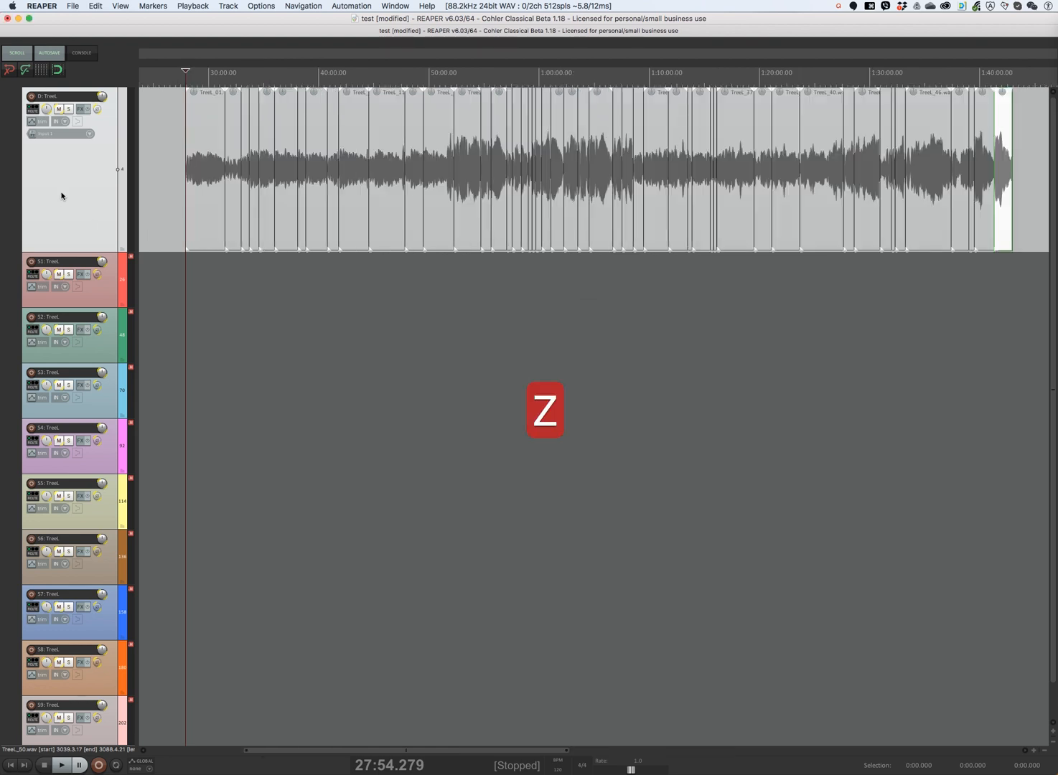
{"action": "key", "text": "ctrl+alt+super+t"}
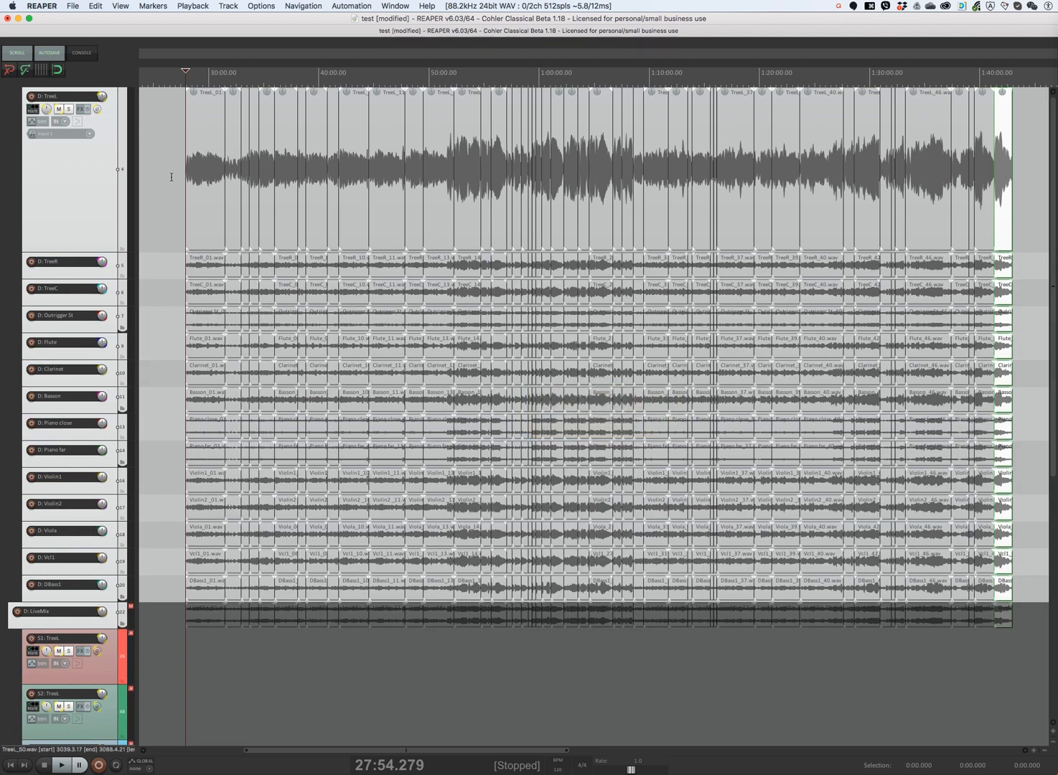
{"action": "key", "text": "ctrl+alt+super+t"}
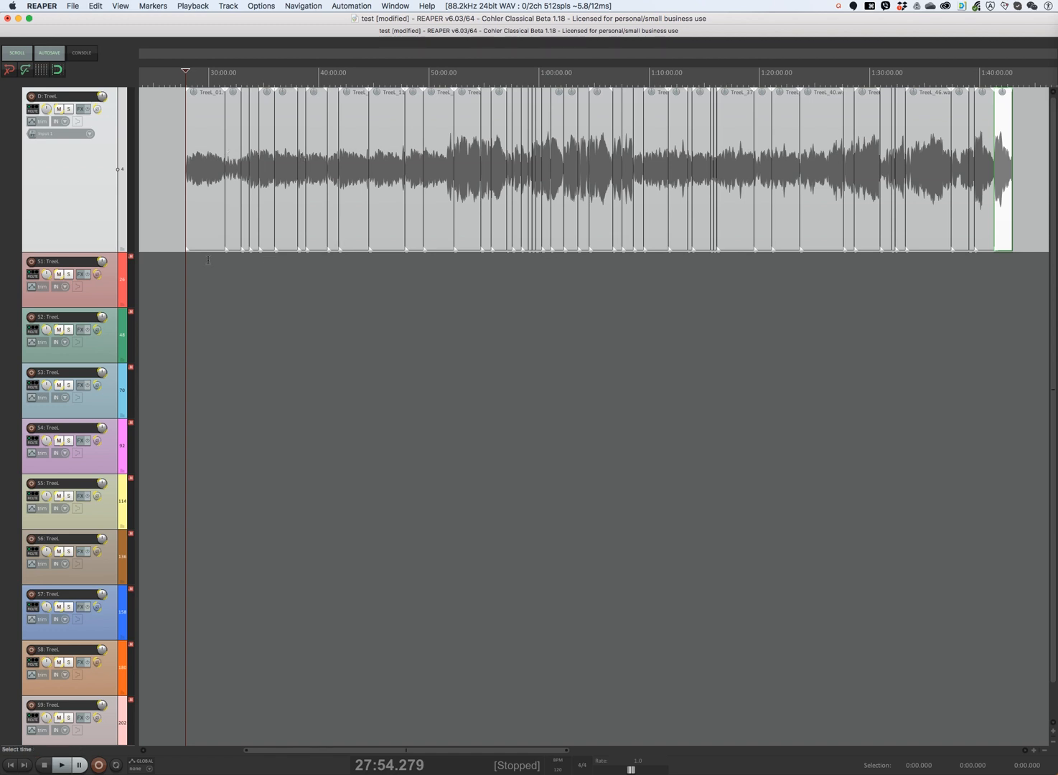
Move the first take from D: TreeL to S5: TreeL, and the take starting at about 36:00 to S4: TreeL near 28:00
{"action": "left_click_drag", "start_coordinate": [206, 206], "coordinate": [199, 490]}
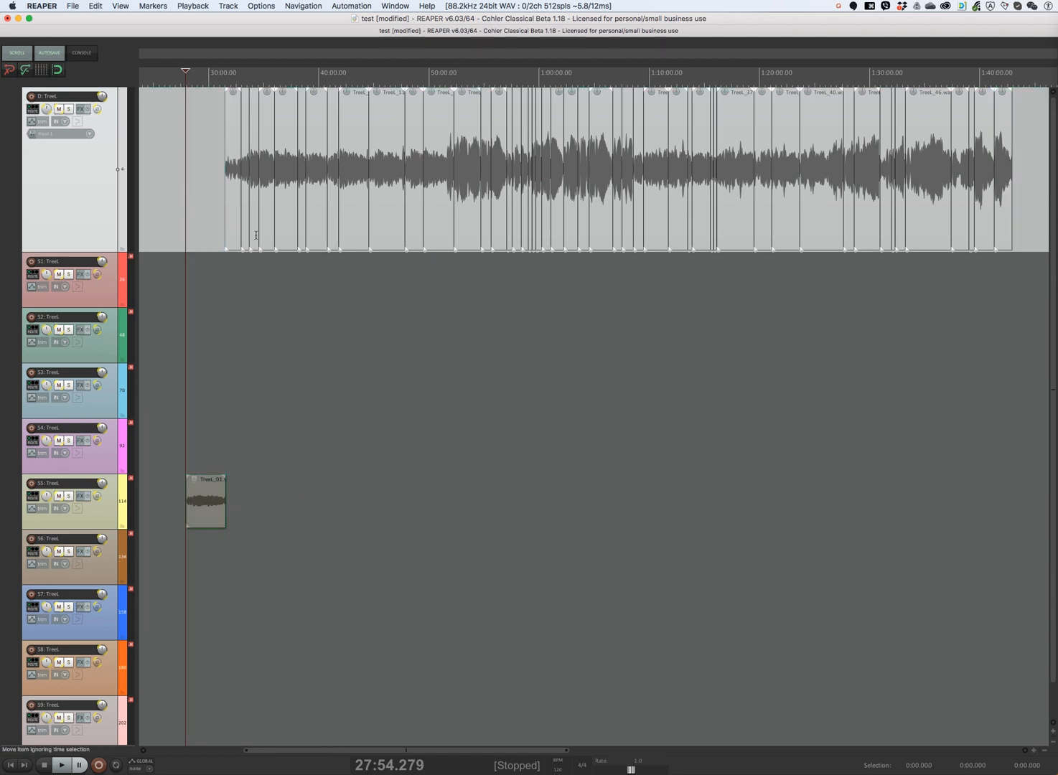
{"action": "left_click", "coordinate": [284, 205]}
{"action": "left_click_drag", "start_coordinate": [284, 205], "coordinate": [199, 434]}
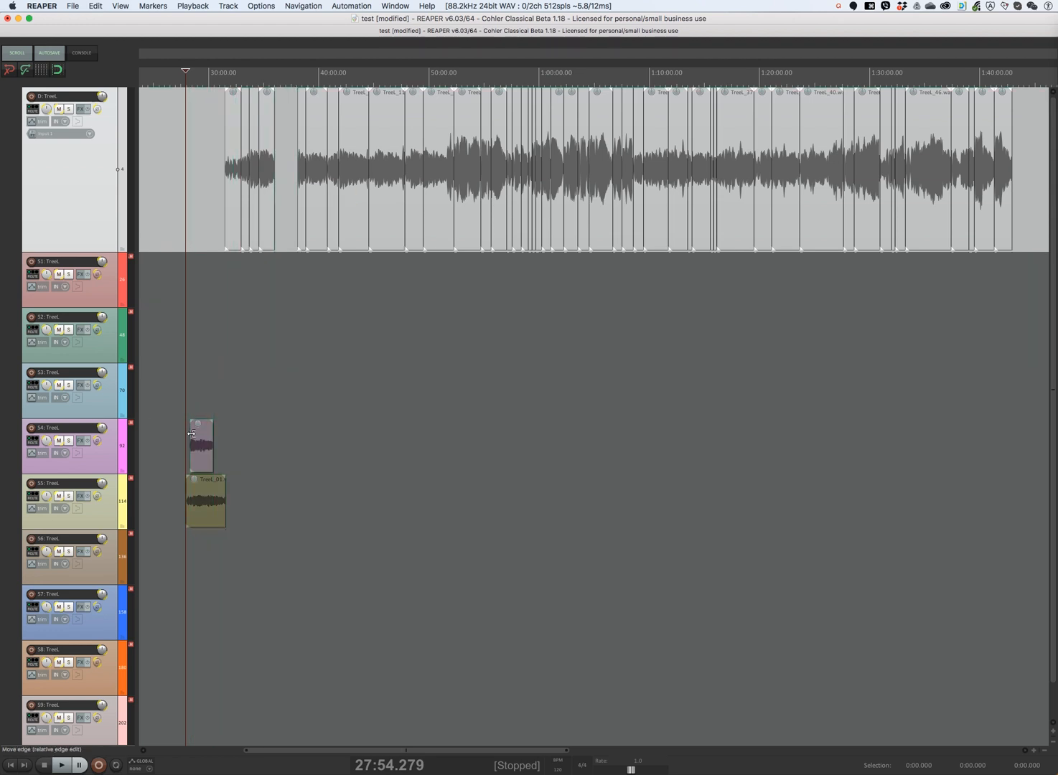